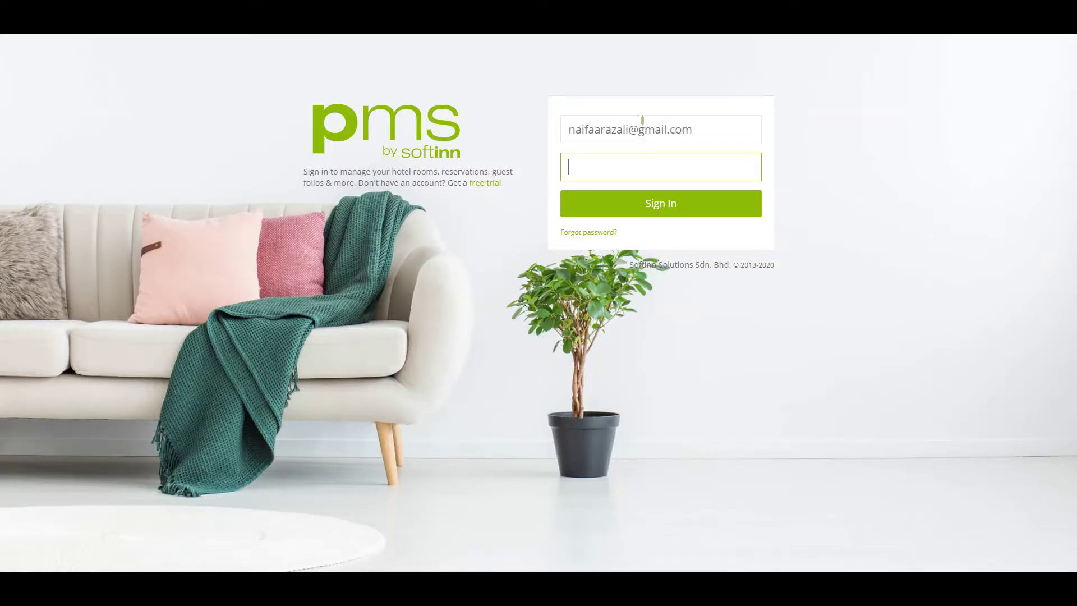
Sign in with the account password and start a new reservation from the dashboard
type("*********")
left_click(687, 209)
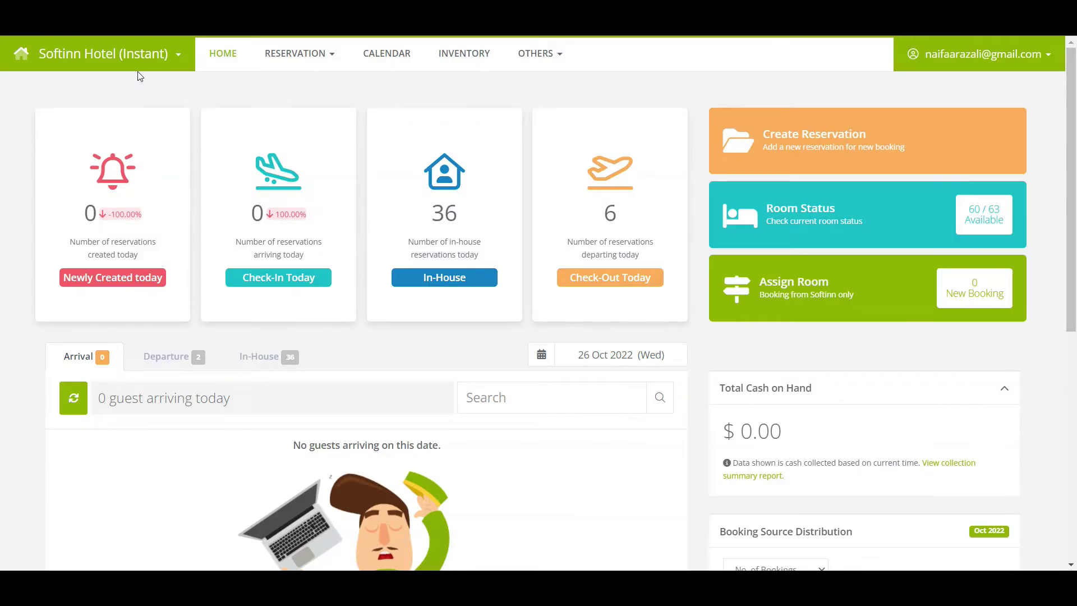
left_click(885, 148)
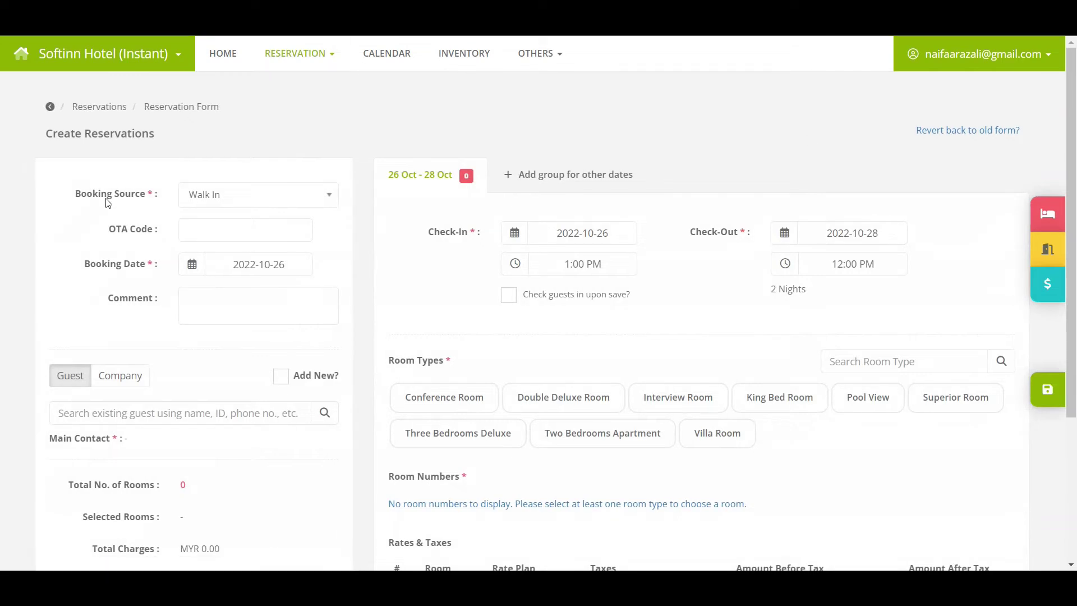
Make it a Phone Reservation booked under the company Happy Tour & Travel
left_click(107, 199)
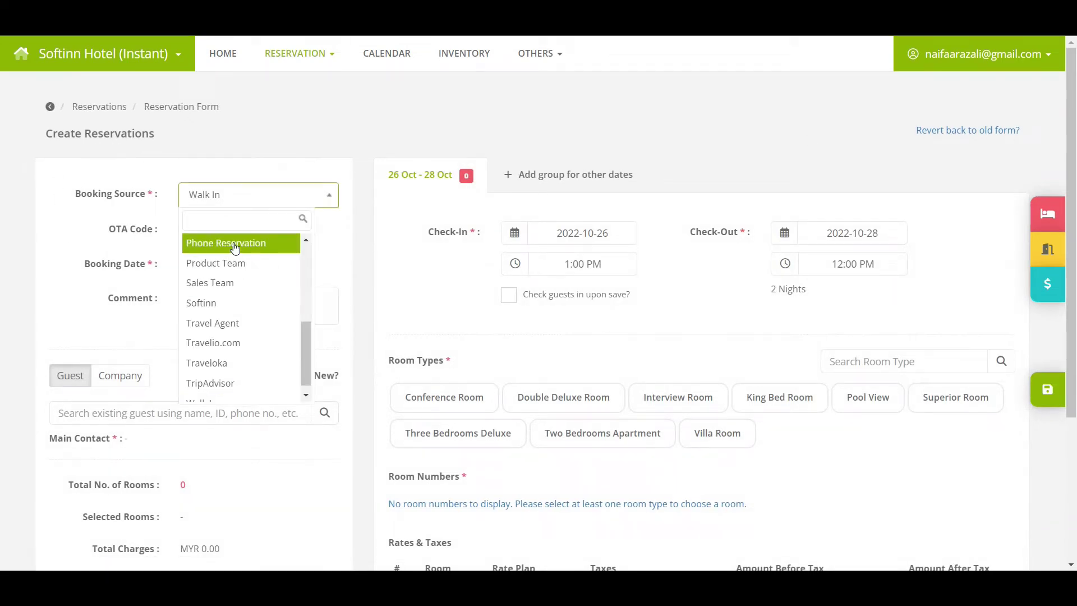
left_click(240, 242)
scroll(151, 245, "down", 3)
left_click(118, 239)
left_click(111, 275)
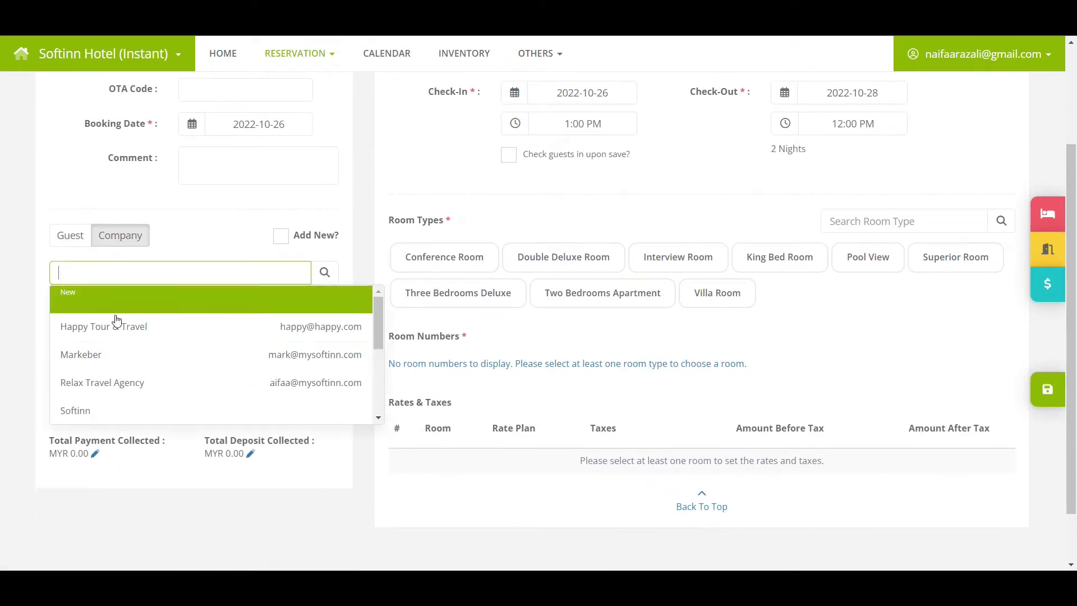
left_click(116, 329)
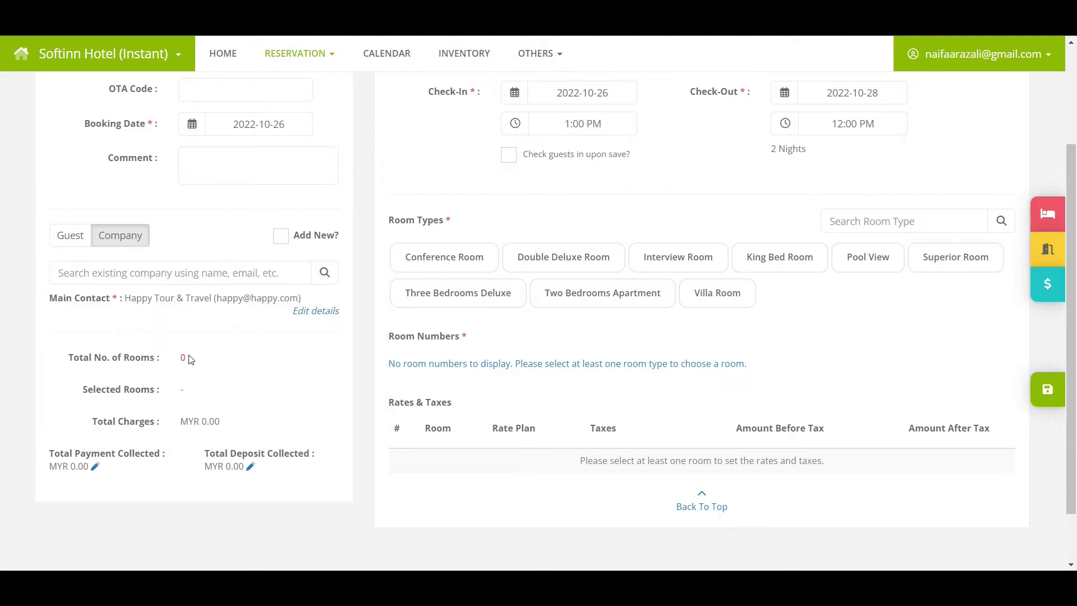
Set the stay from 3 to 6 November 2022, three nights
left_click(553, 93)
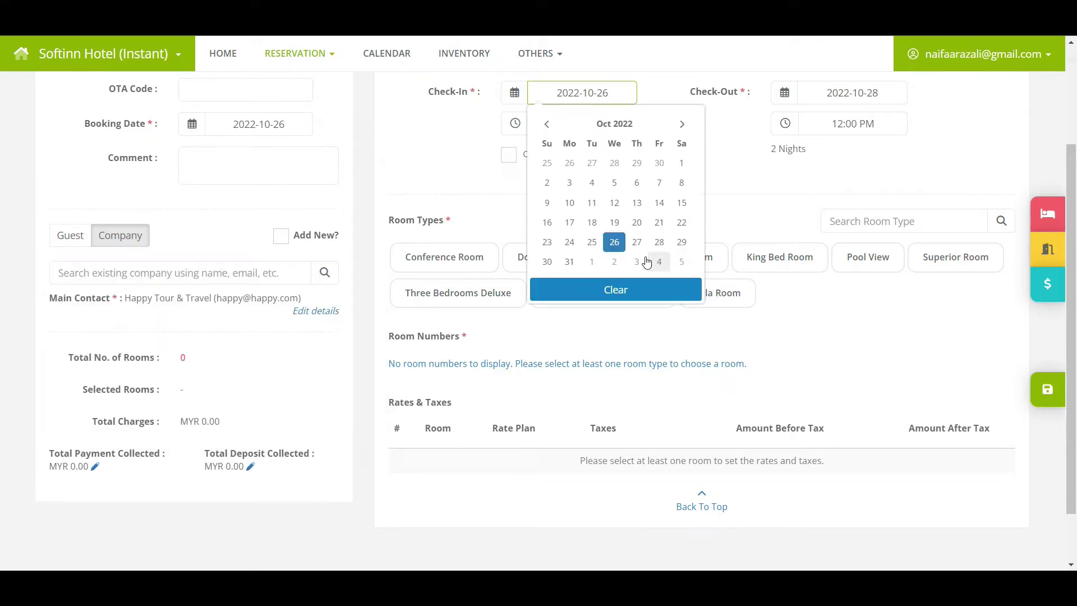
left_click(641, 261)
left_click(831, 94)
left_click(816, 182)
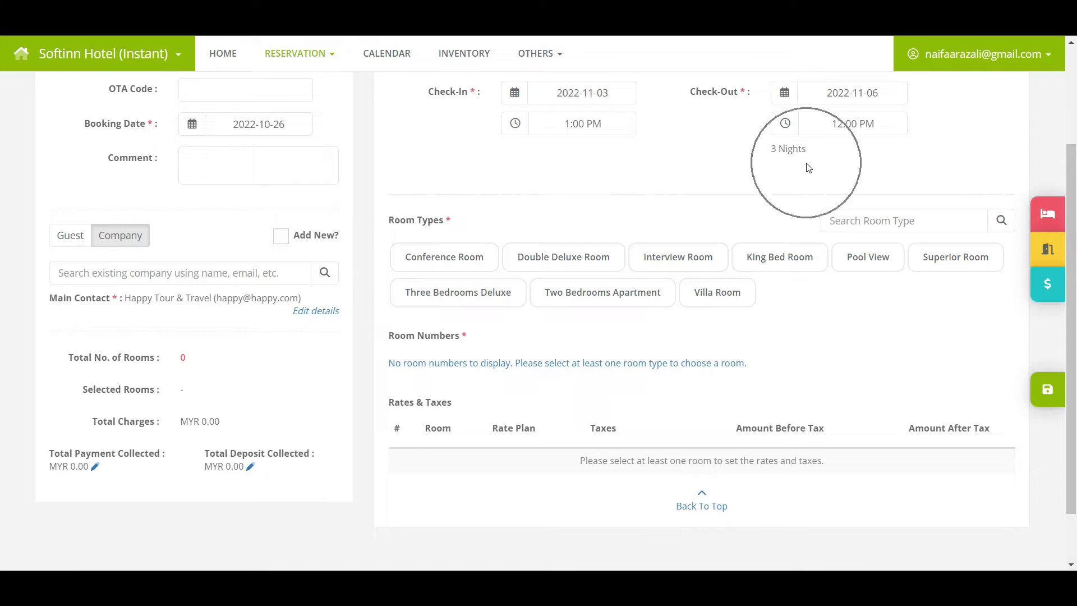
scroll(644, 191, "down", 1)
left_click(649, 192)
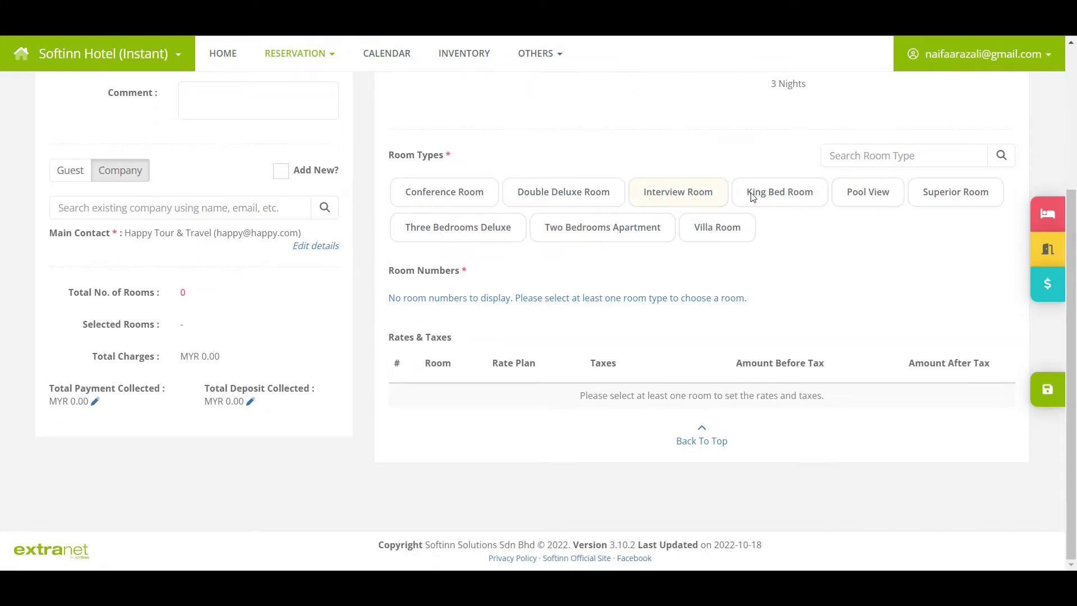
Add Superior and Villa room types with a random pick of 6 Superior and 5 Villa rooms
left_click(969, 192)
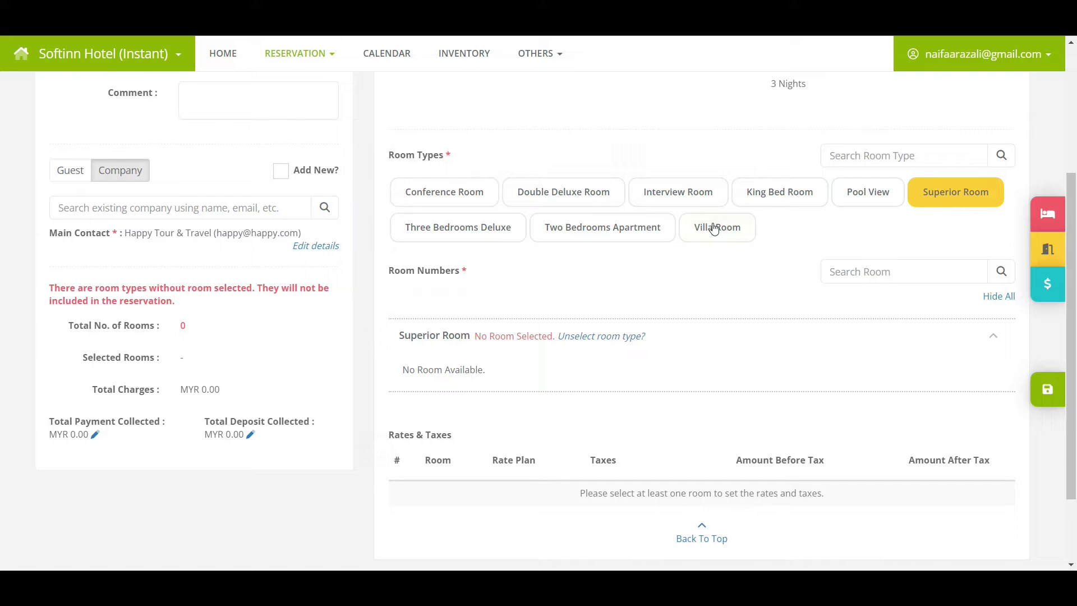
left_click(714, 227)
scroll(464, 219, "down", 1)
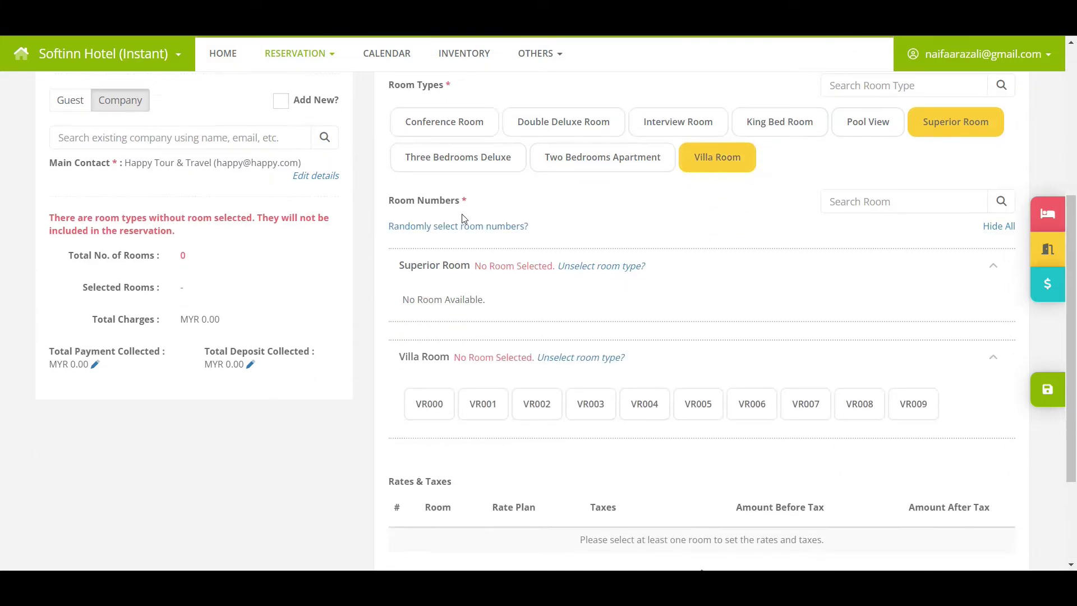
left_click(458, 227)
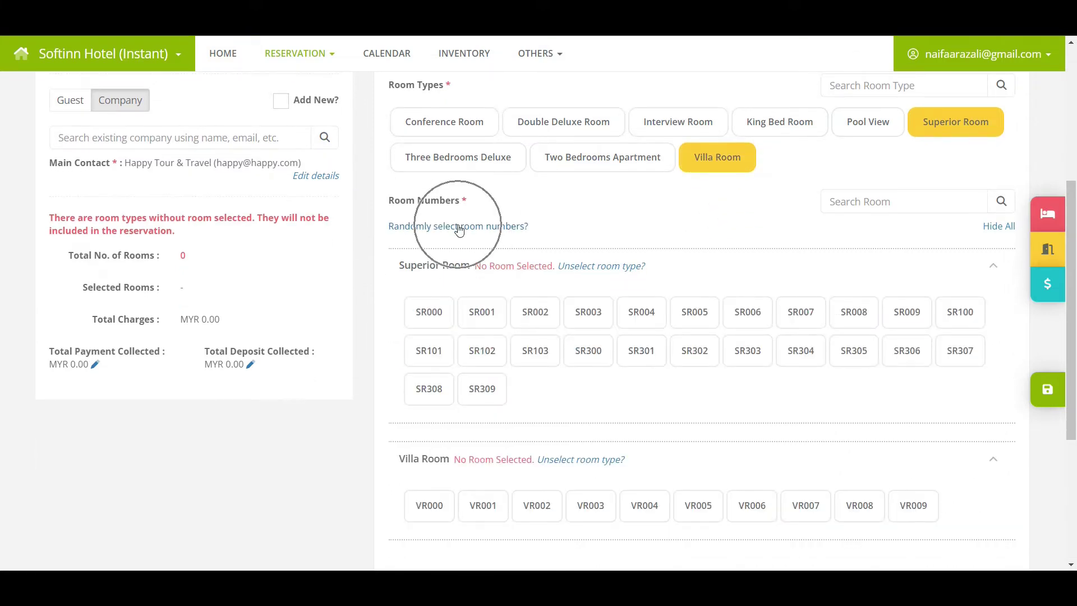
type("6")
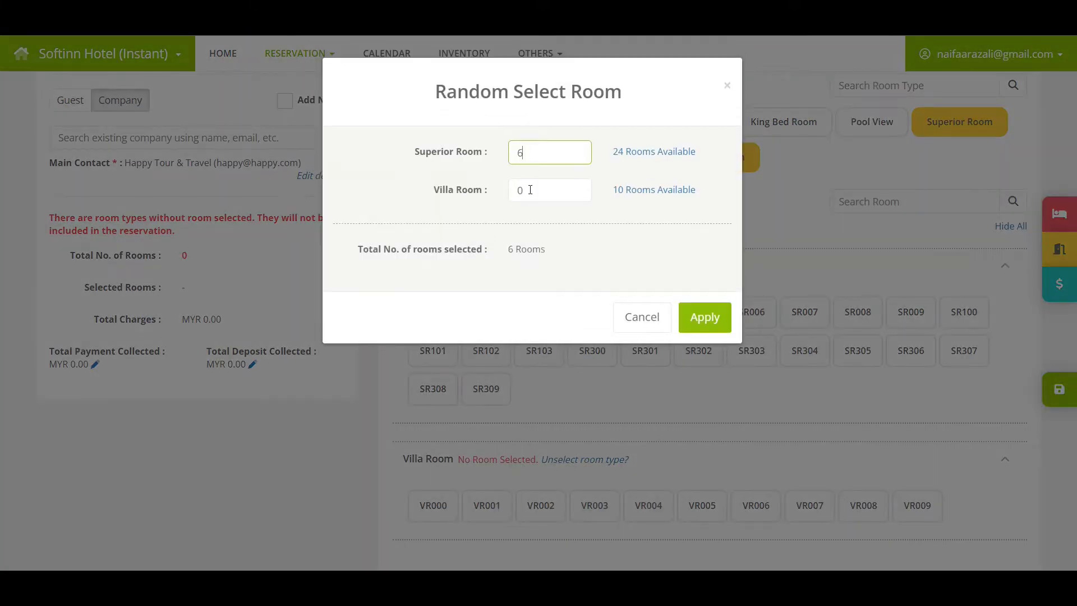
left_click(506, 191)
type("5")
left_click(537, 200)
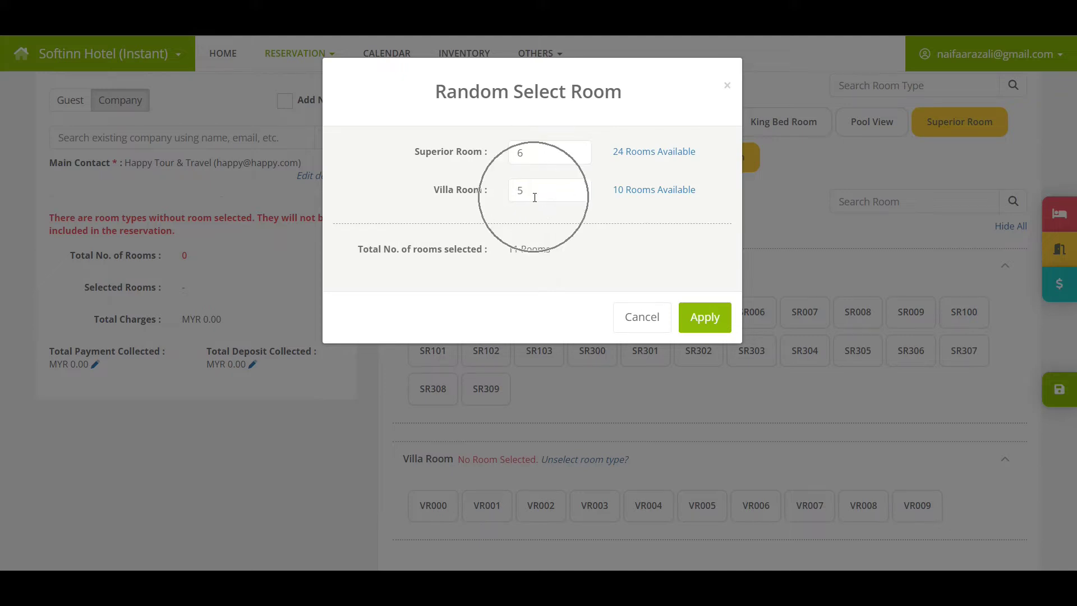
Accept the 11 randomly picked rooms, then swap room SR005 for SR007
left_click(693, 322)
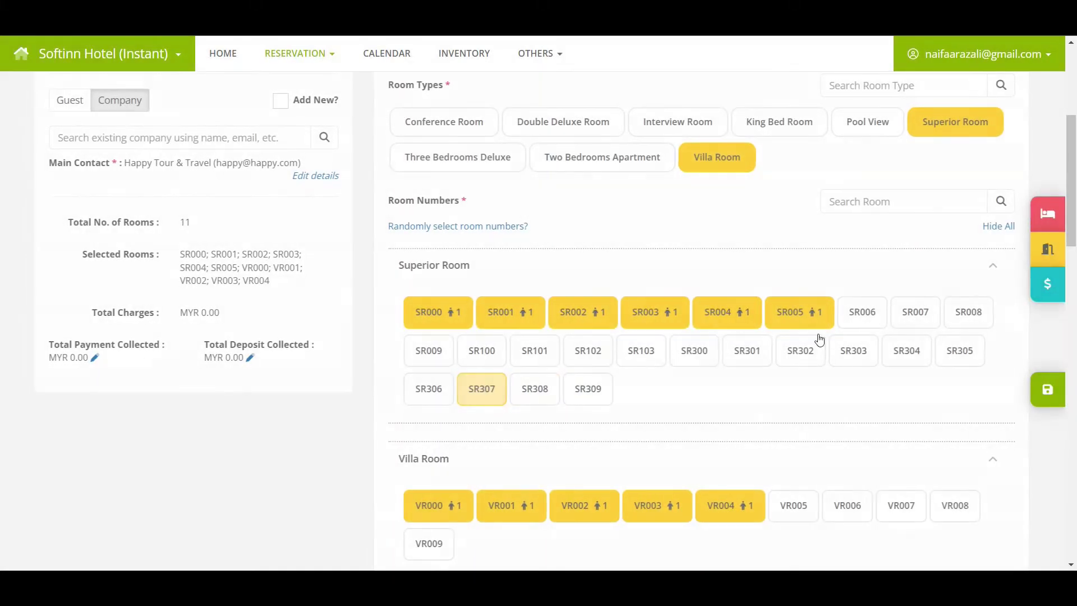
left_click(784, 312)
left_click(789, 334)
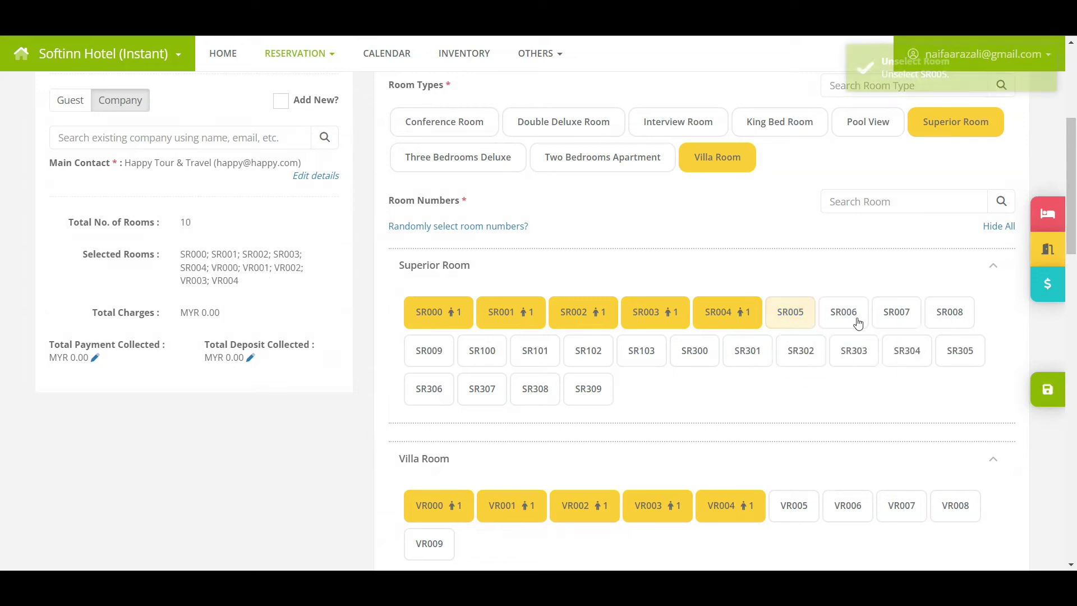
left_click(898, 323)
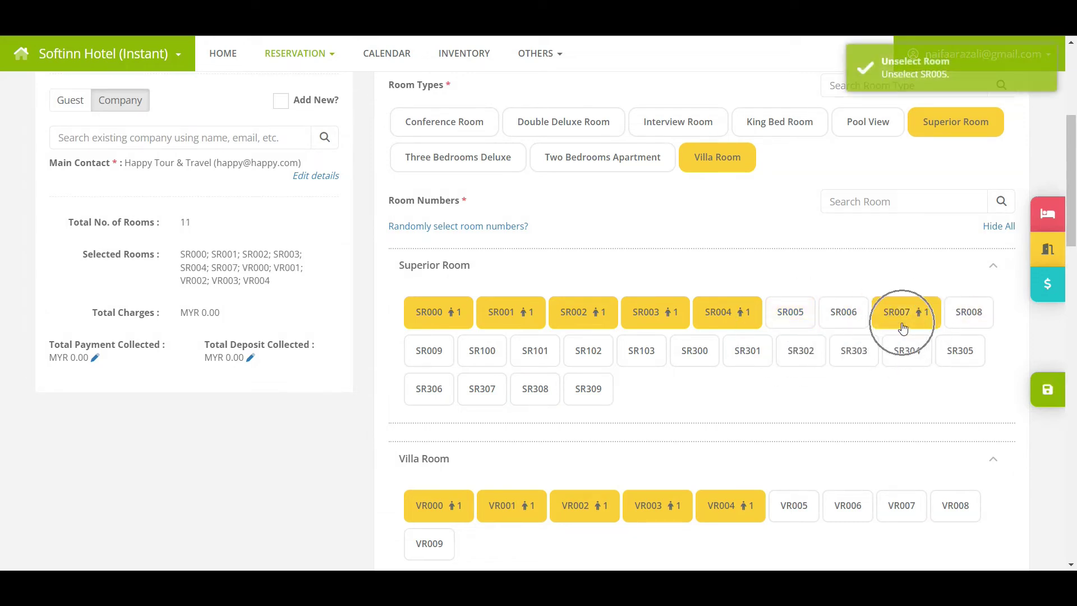
Set room SR000 to 2 adults and add two existing guests from the guest search
left_click(450, 317)
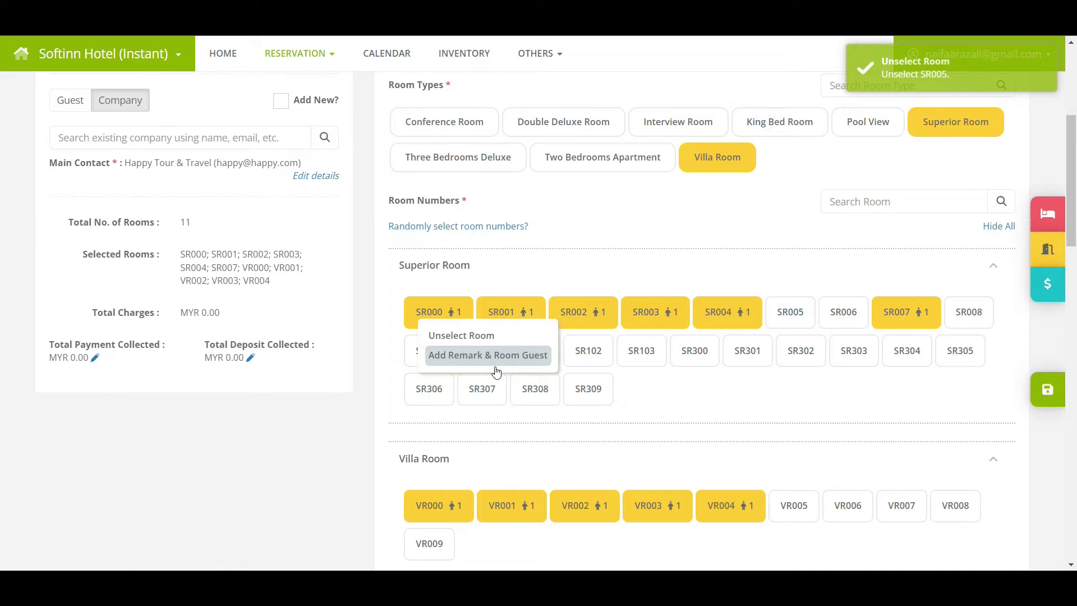
left_click(496, 354)
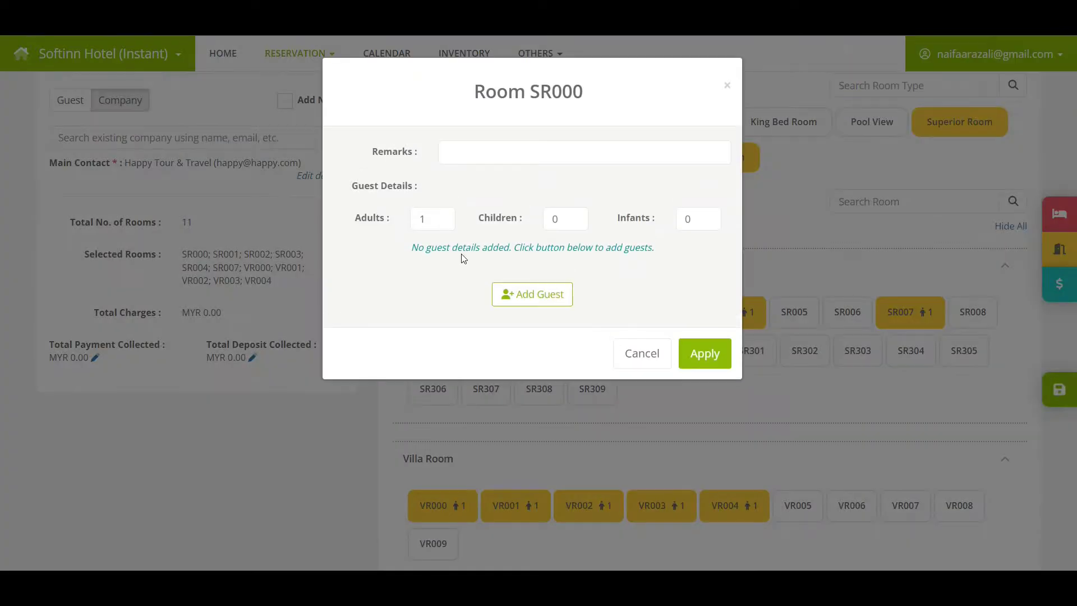
type("2")
left_click(512, 294)
type("al")
left_click(387, 413)
left_click(507, 315)
type("tho")
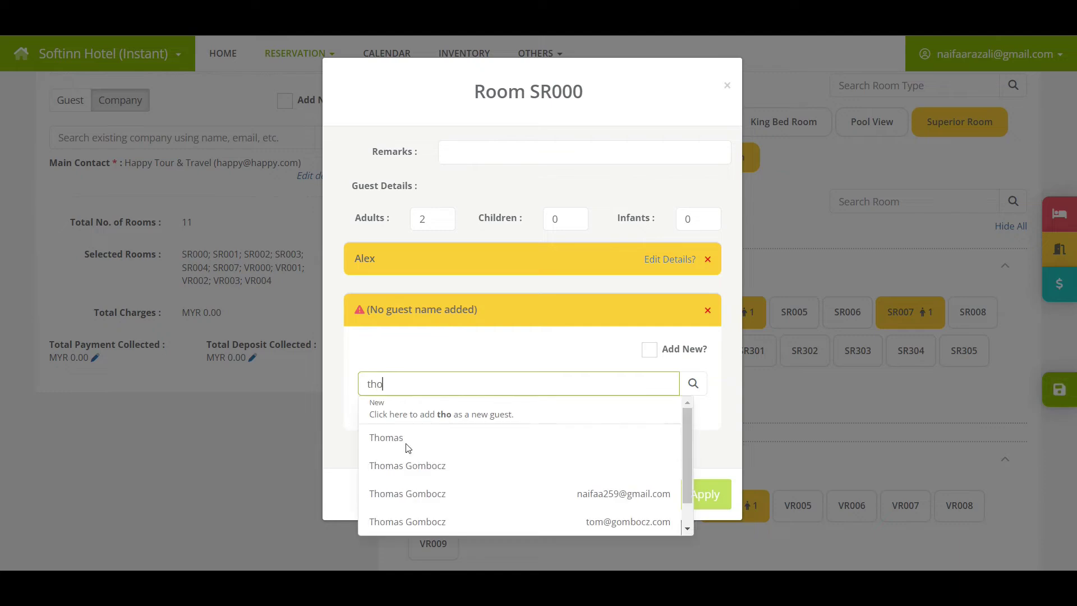
left_click(403, 440)
left_click(704, 391)
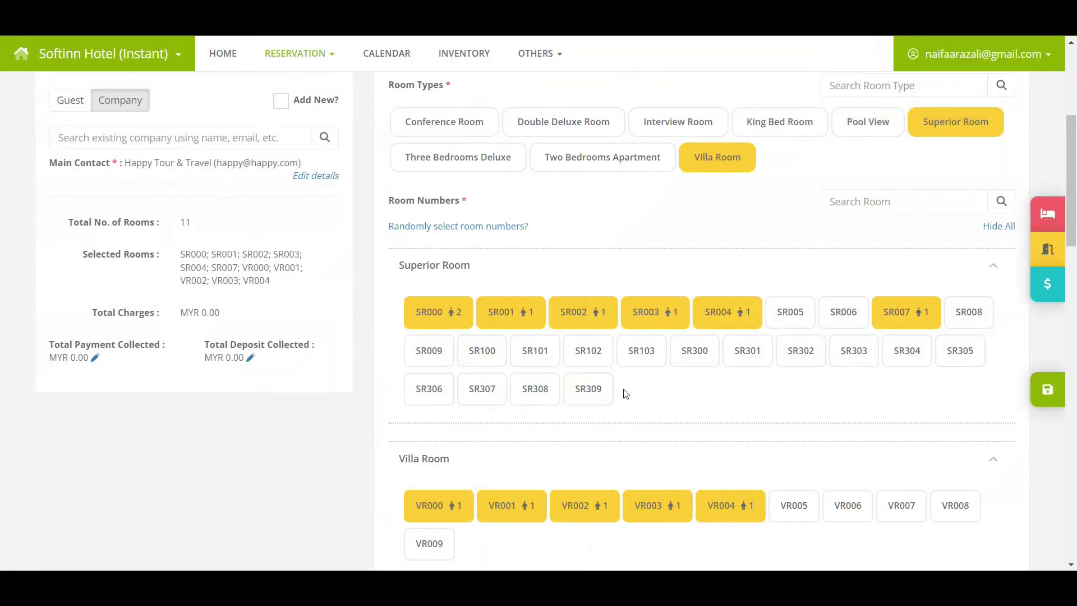
Give room SR001 the Best Available Rate, tax-inclusive with SST, totalling 450.00
scroll(407, 218, "down", 6)
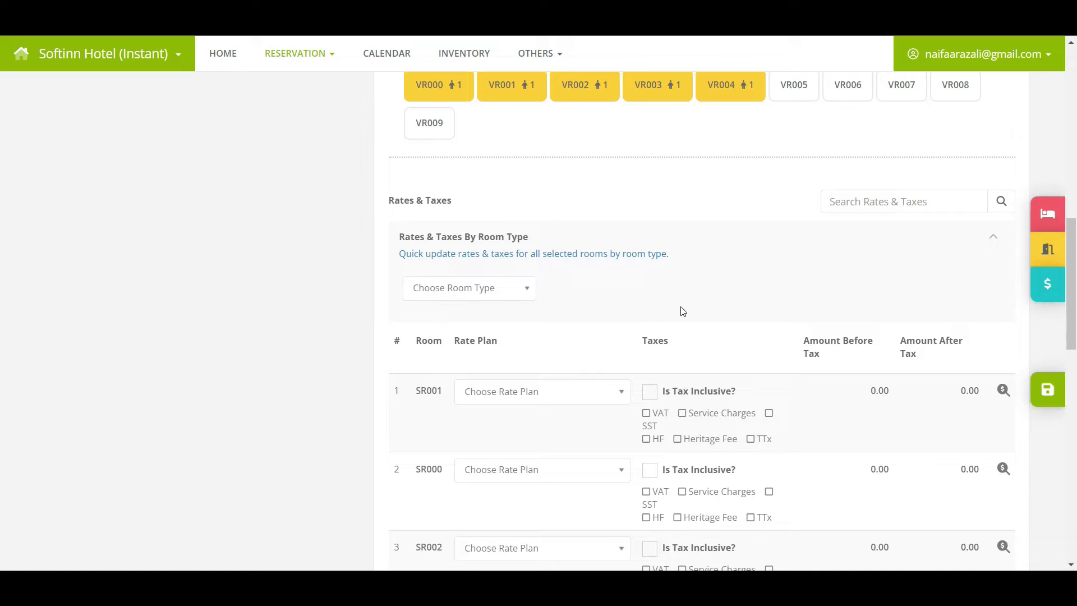
left_click(538, 397)
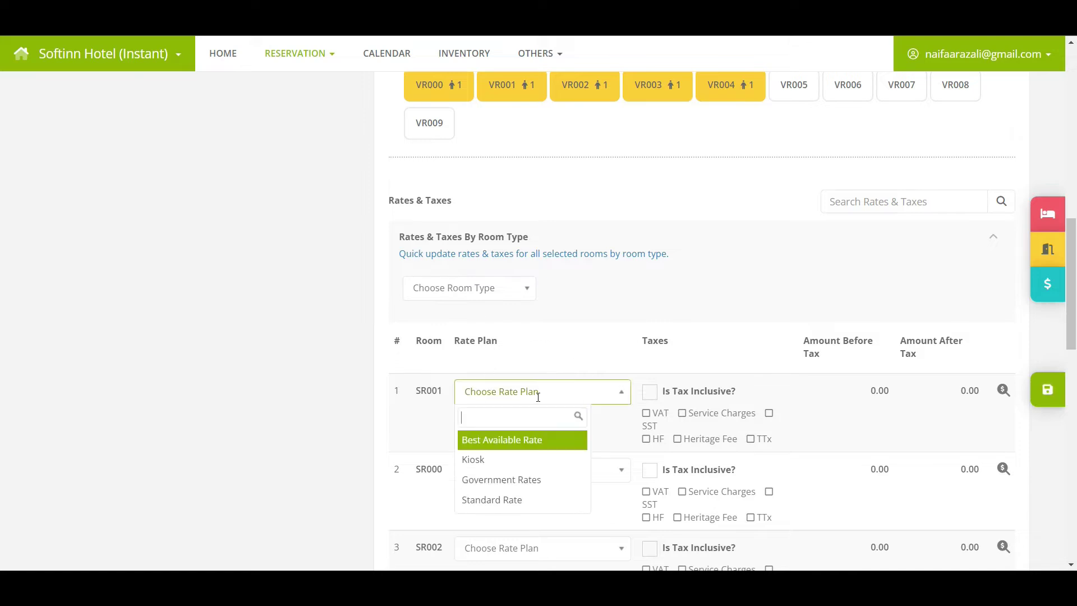
left_click(515, 446)
left_click(649, 392)
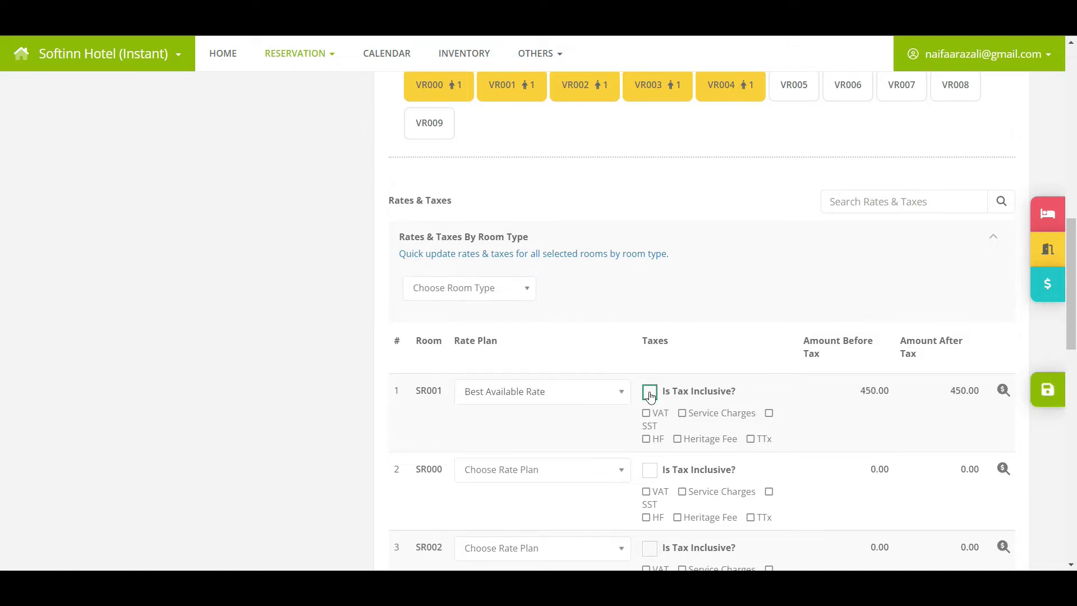
left_click(768, 413)
Review SR001's daily rates of 150 per night and close them unchanged
left_click(1003, 390)
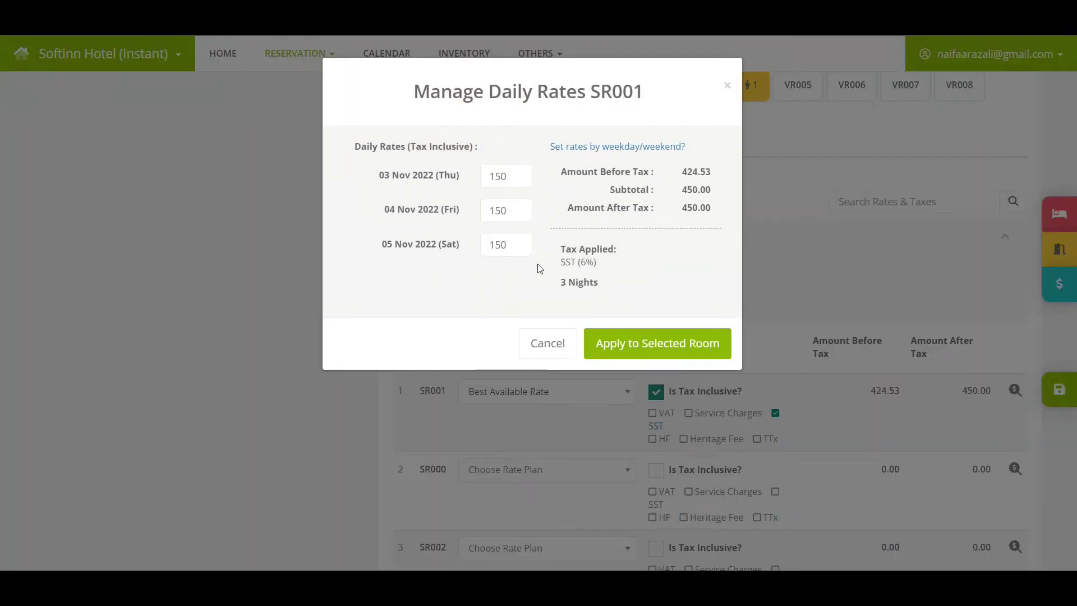
left_click(525, 275)
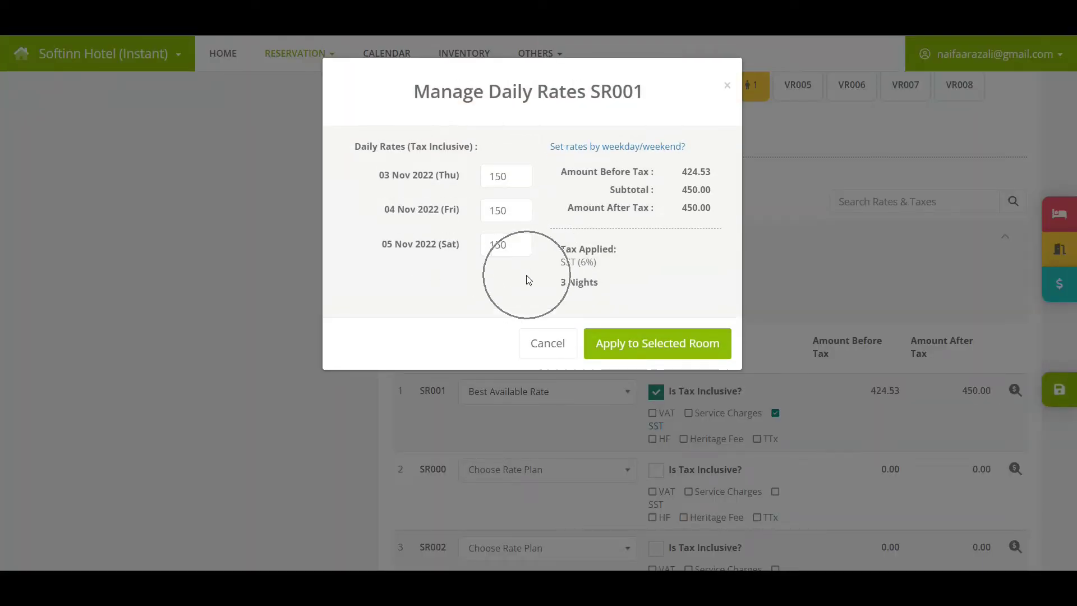
left_click_drag(509, 250, 493, 248)
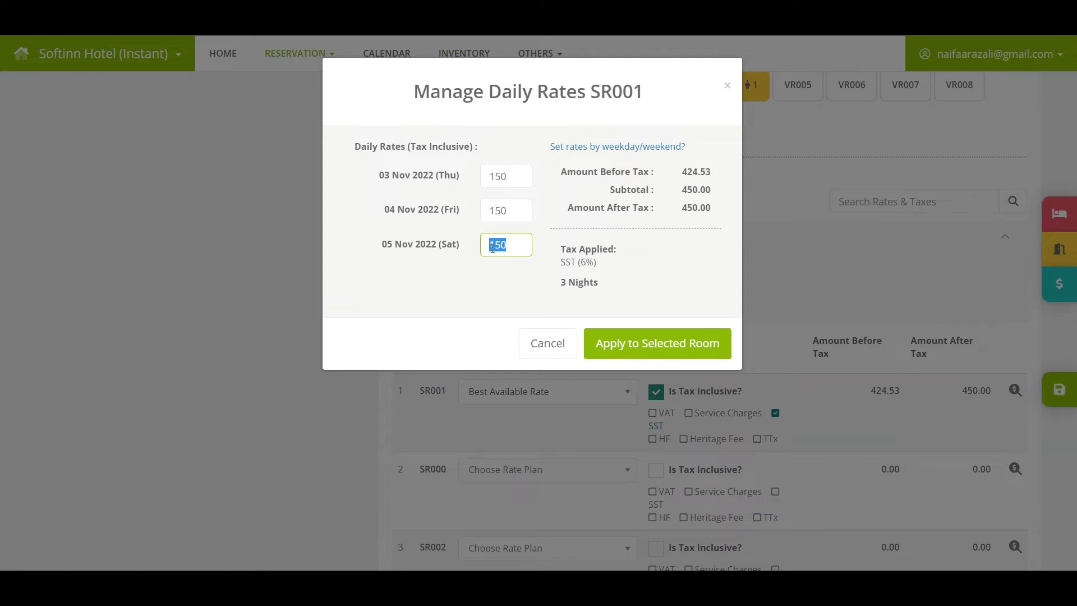
left_click(535, 342)
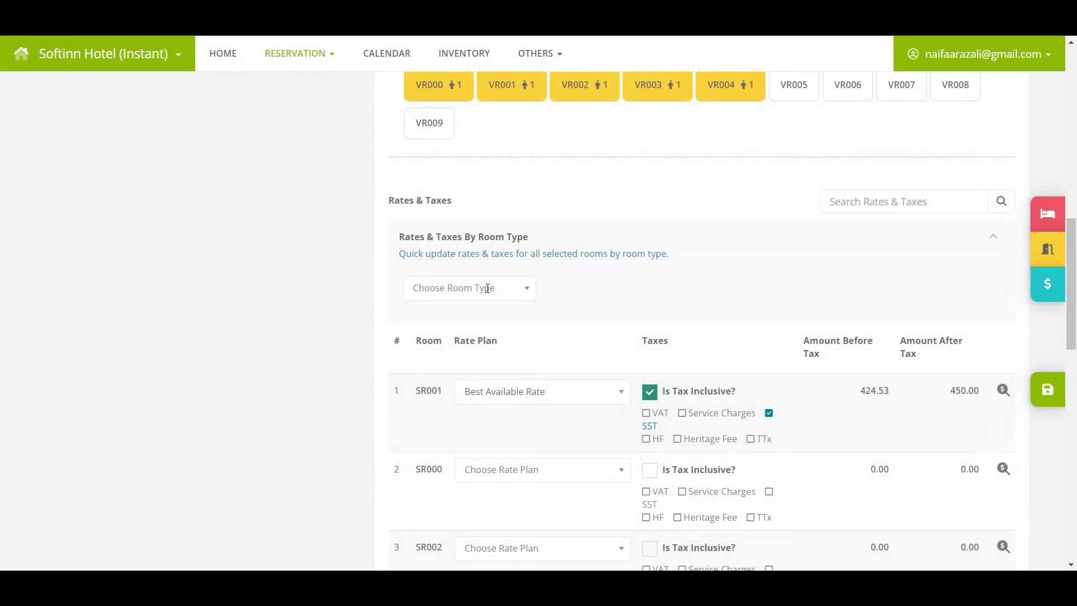
left_click(479, 253)
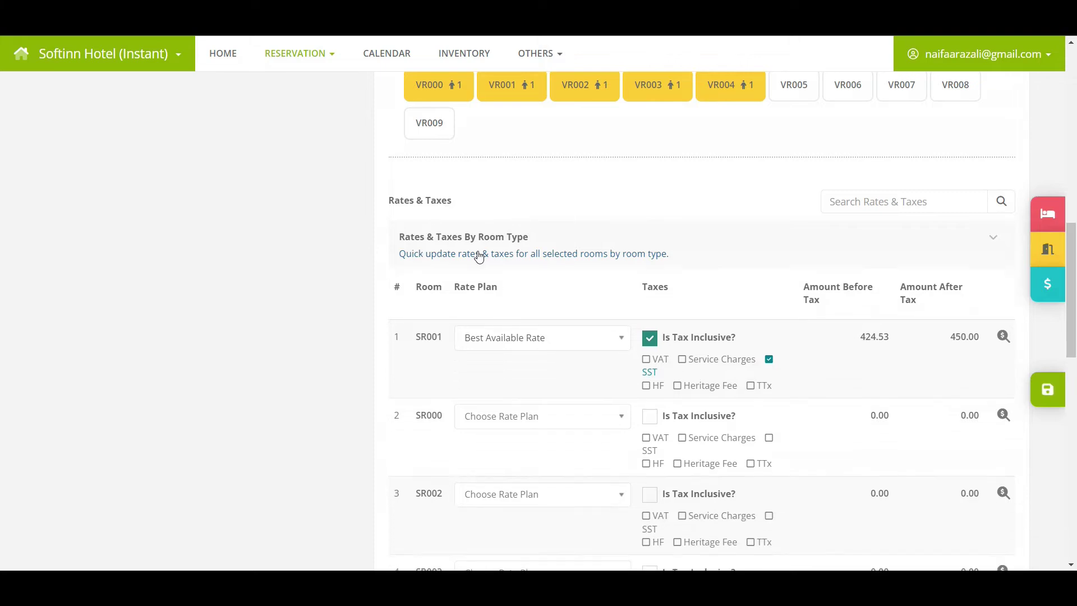
left_click(476, 254)
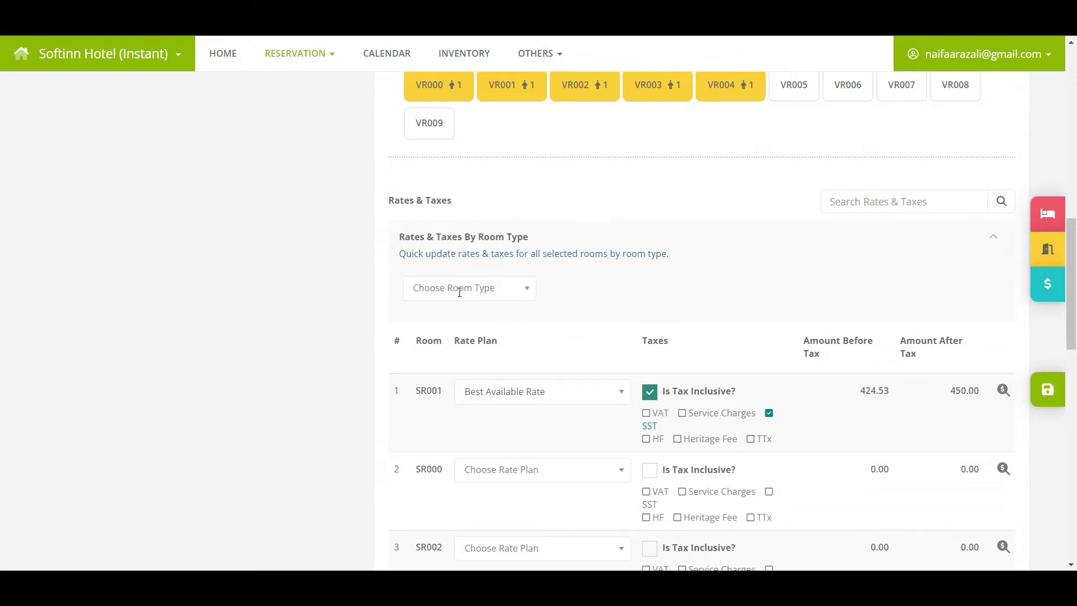
Apply Best Available Rate, tax-inclusive with SST, to all Superior rooms
left_click(459, 292)
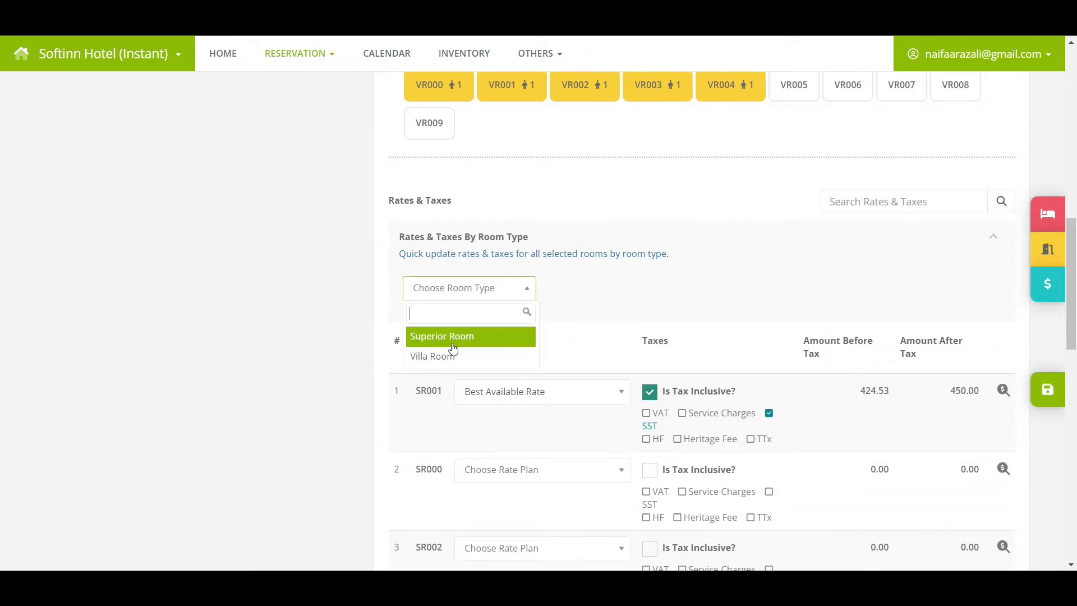
left_click(453, 342)
left_click(656, 290)
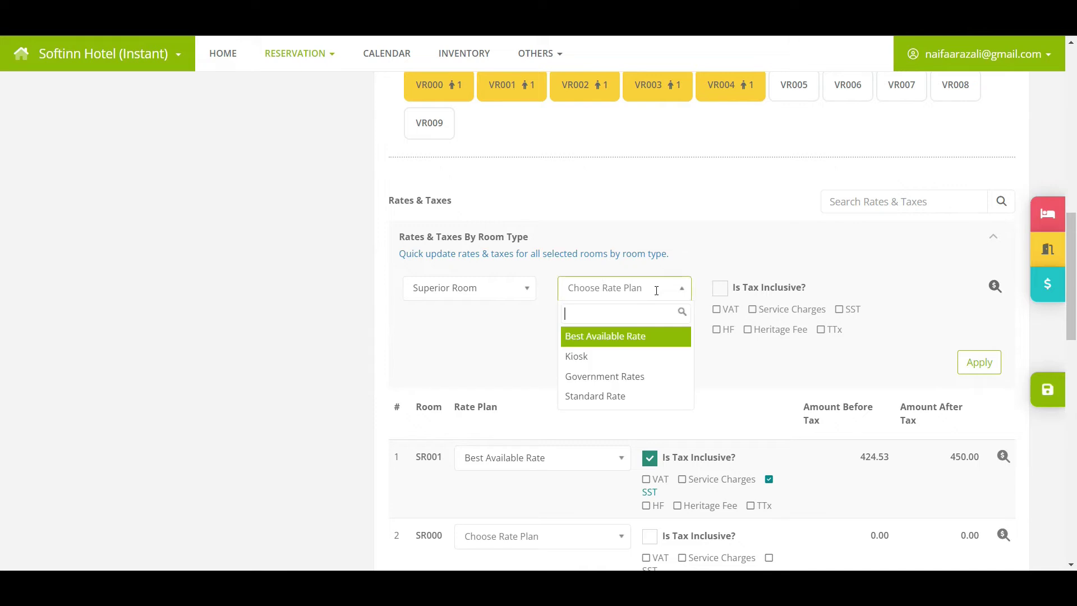
left_click(638, 339)
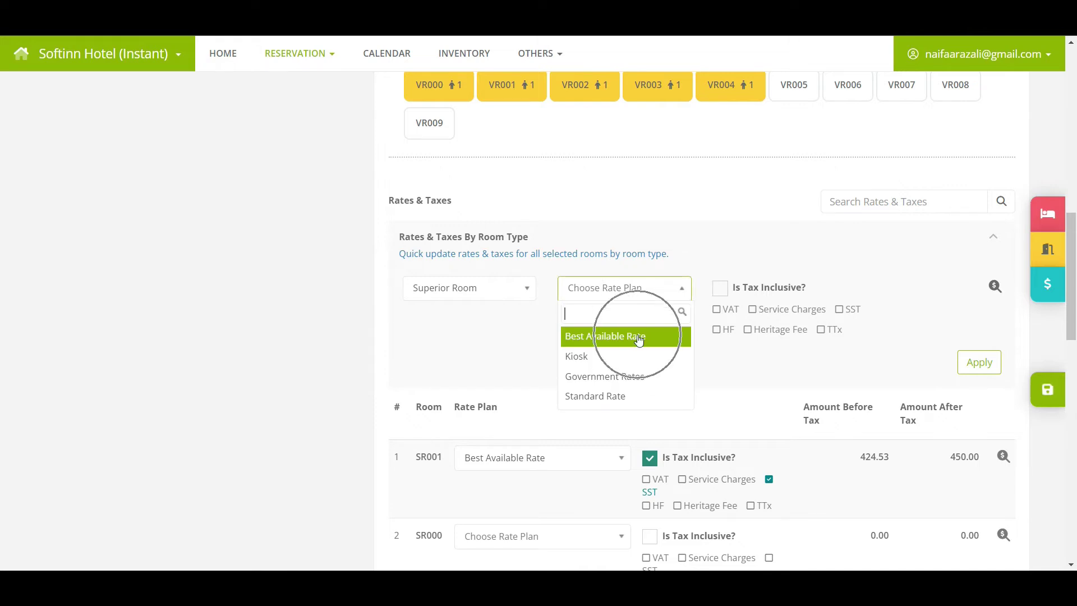
left_click(718, 289)
left_click(853, 310)
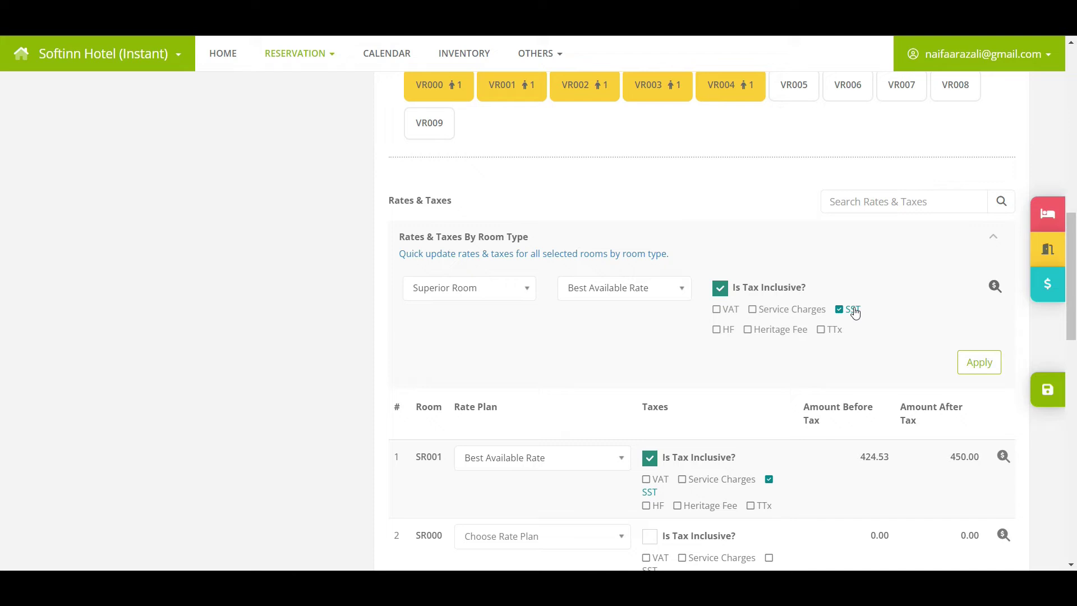
left_click(970, 365)
Scroll through the booked rooms to check each now shows 450.00
scroll(970, 369, "down", 1)
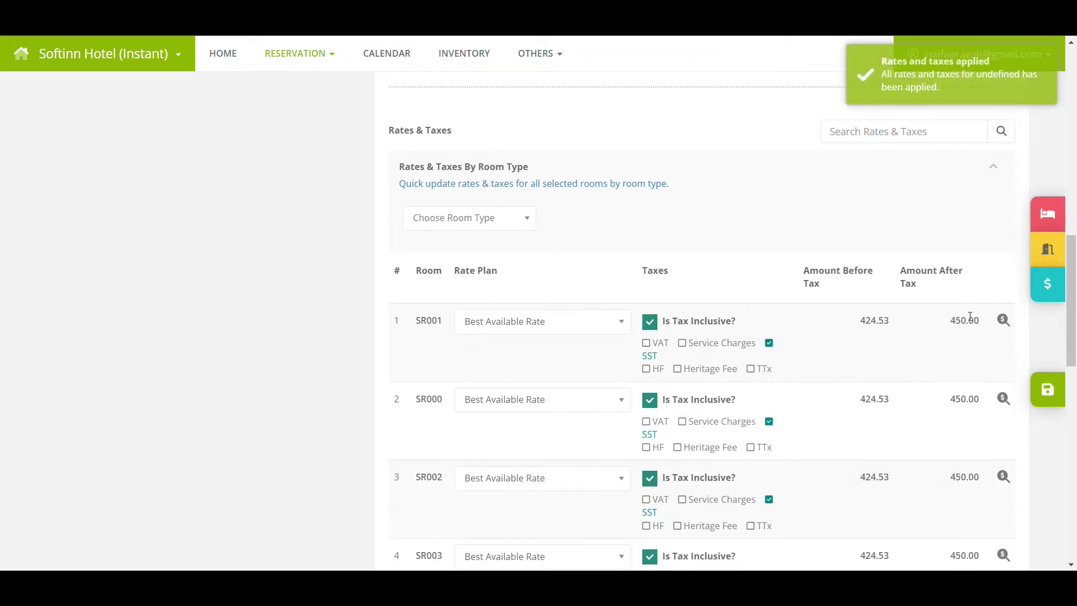
scroll(962, 348, "down", 1)
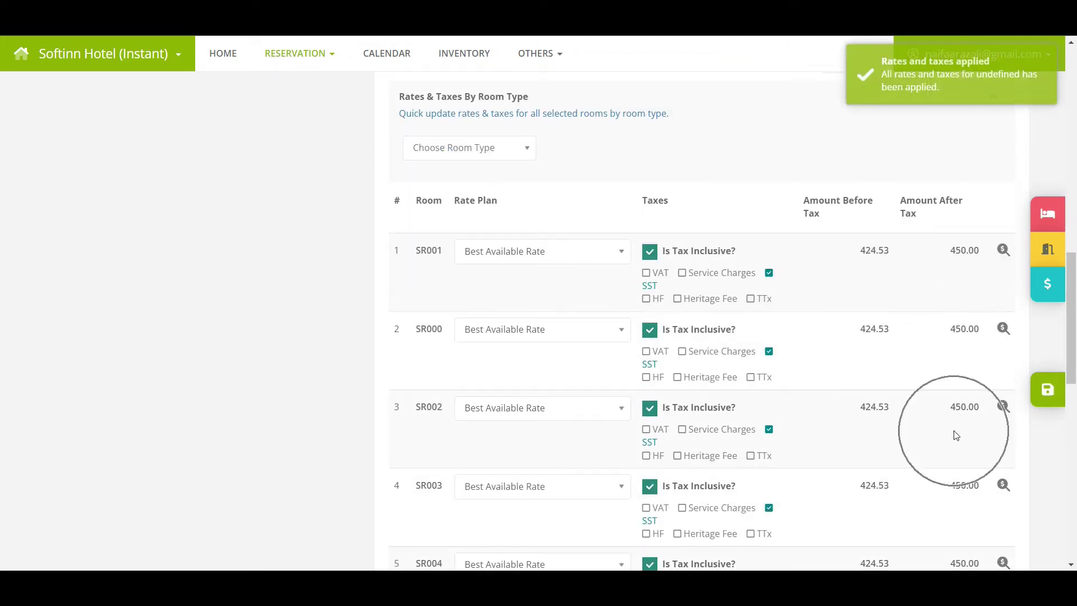
scroll(948, 521, "down", 2)
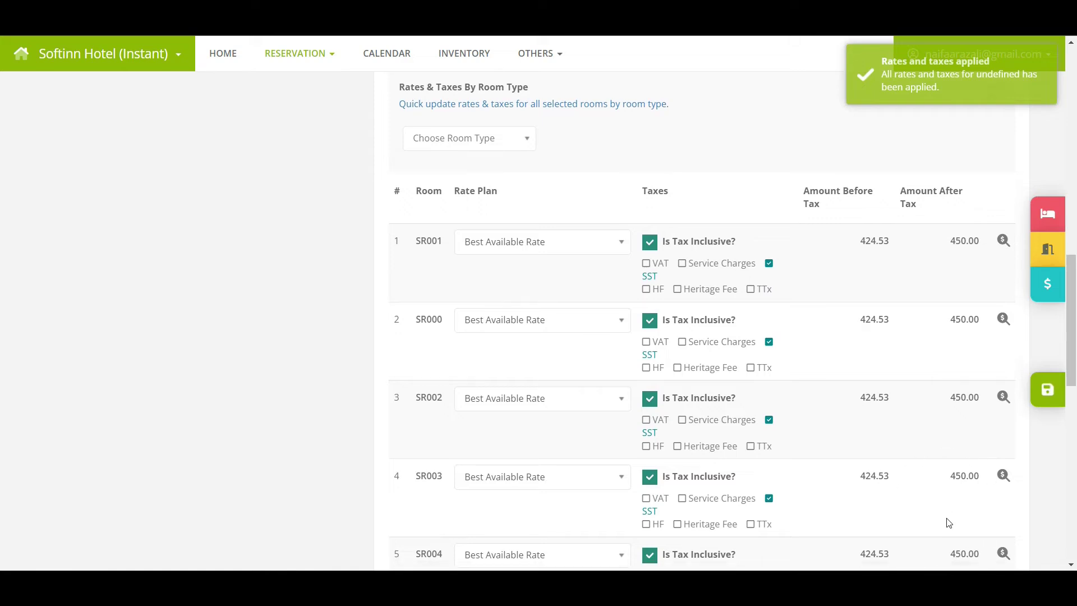
scroll(960, 443, "down", 1)
left_click(962, 444)
scroll(962, 445, "up", 5)
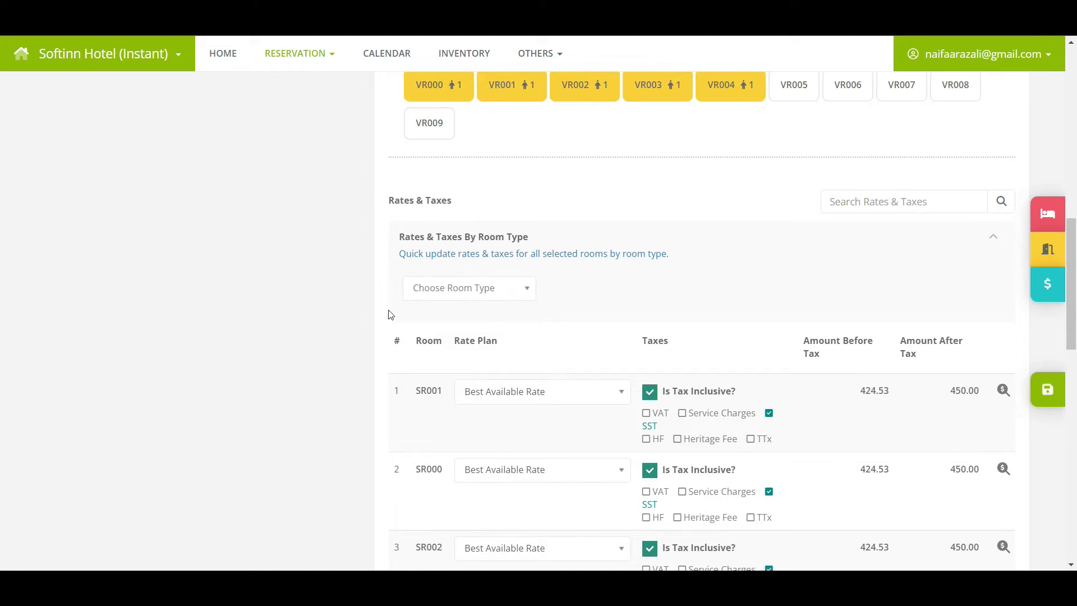
Set Villa Room to the Happy Tour rate plan, tax-inclusive with SST, and open its daily rates
left_click(417, 289)
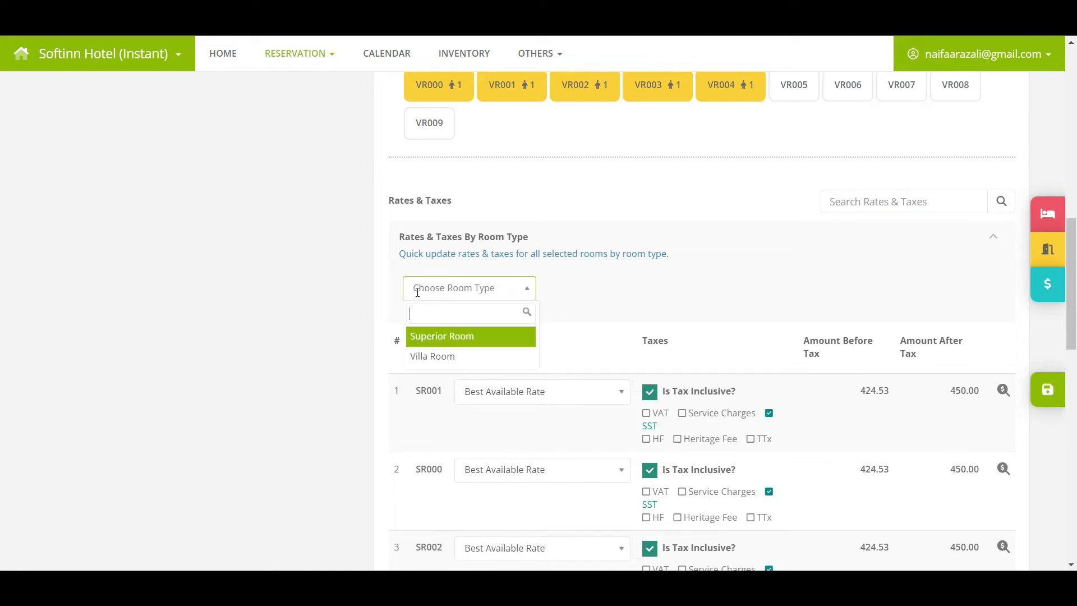
left_click(427, 363)
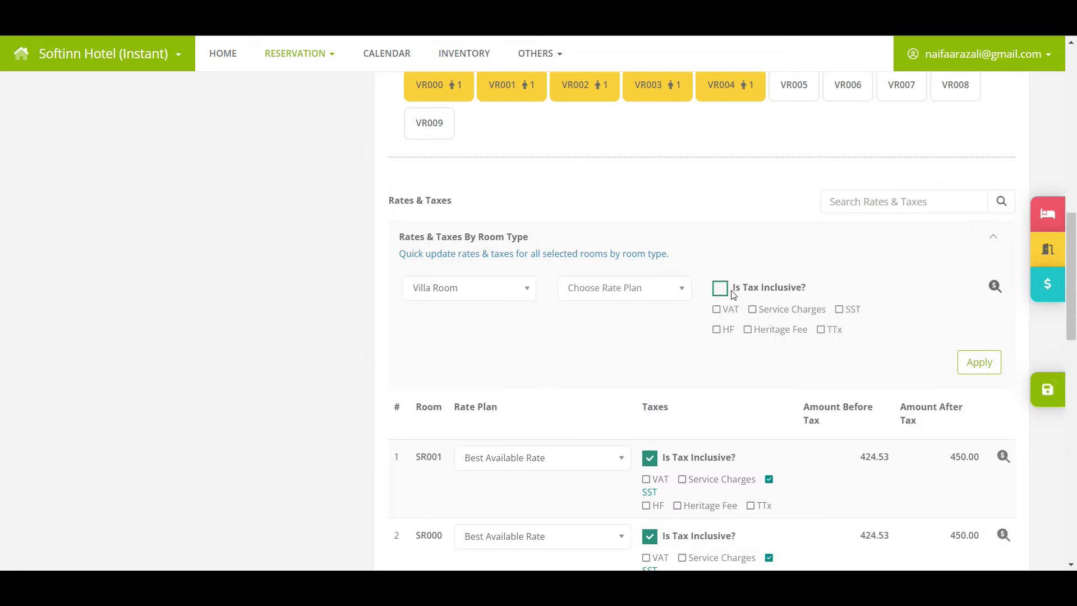
left_click(622, 288)
left_click(616, 374)
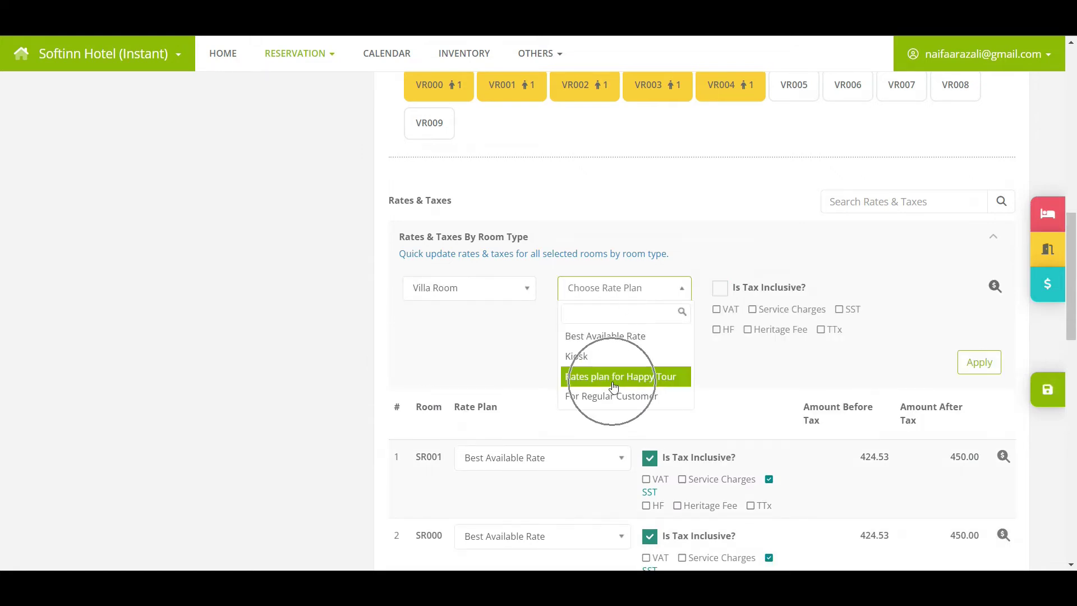
left_click(719, 290)
left_click(838, 309)
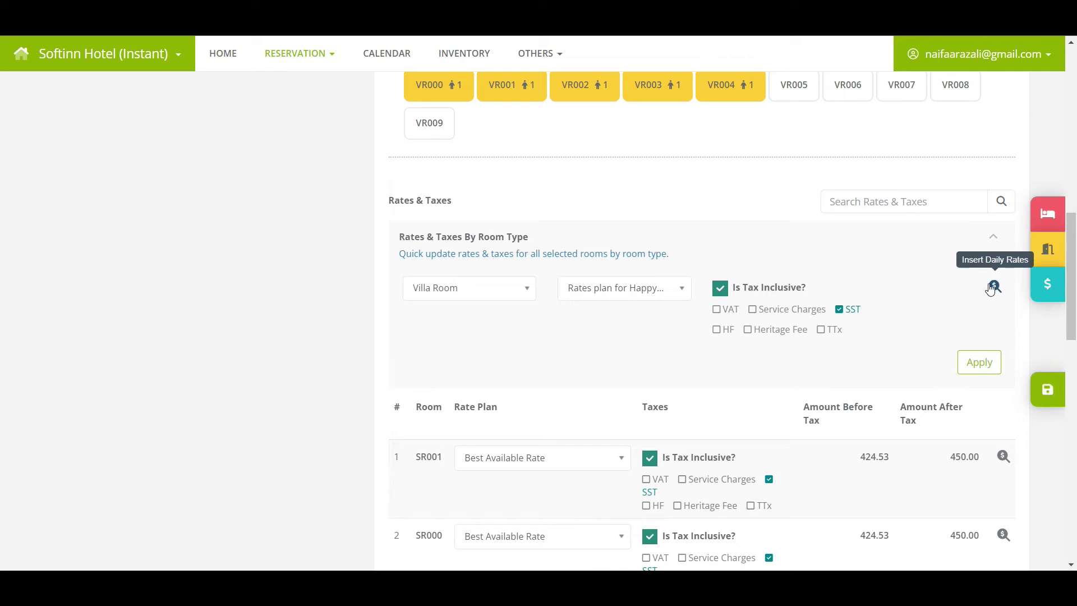
left_click(993, 286)
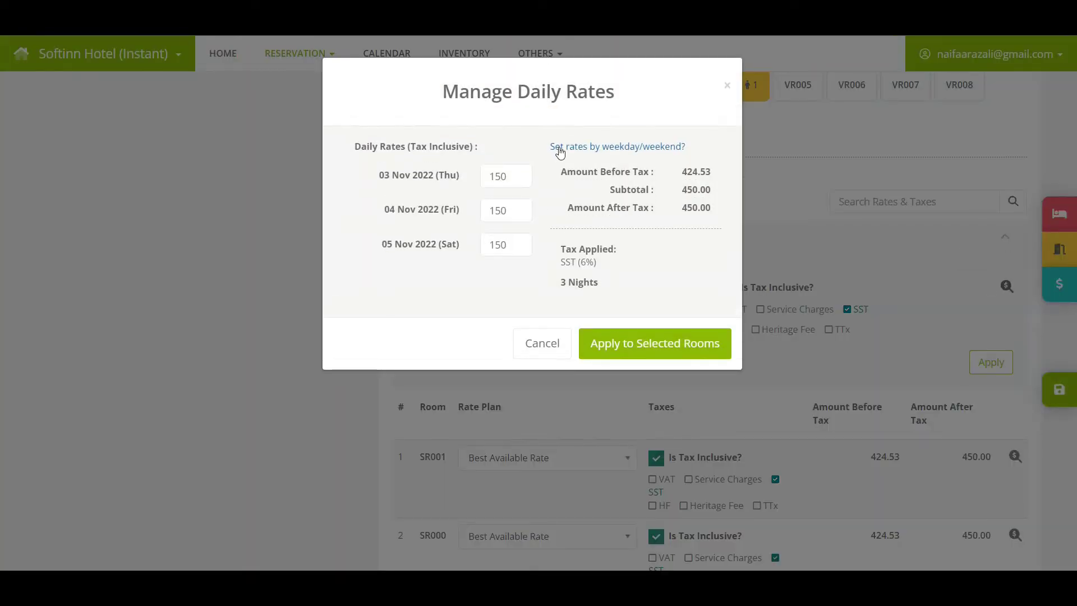
Rate the Villa rooms at 100 on weekdays and 130 on weekends, 360.00 per room
left_click(501, 220)
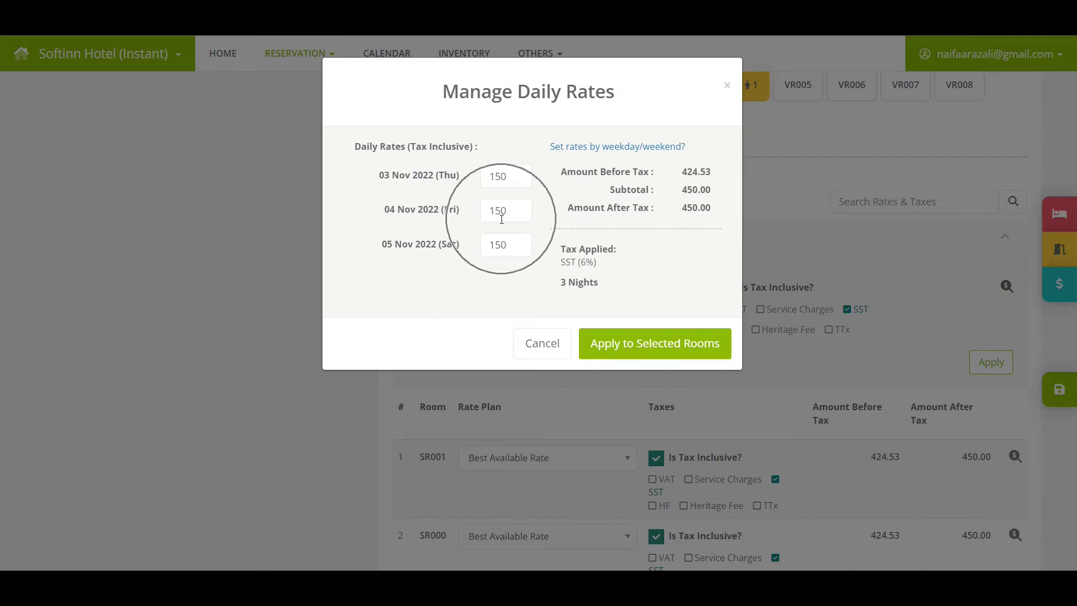
left_click(587, 146)
left_click(557, 168)
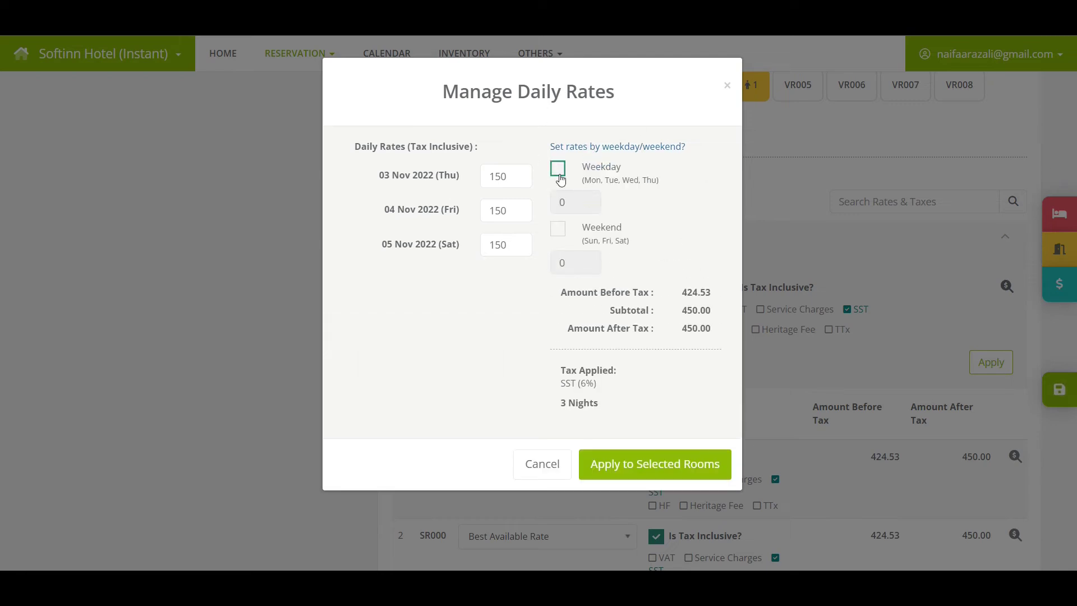
left_click(575, 202)
type("1")
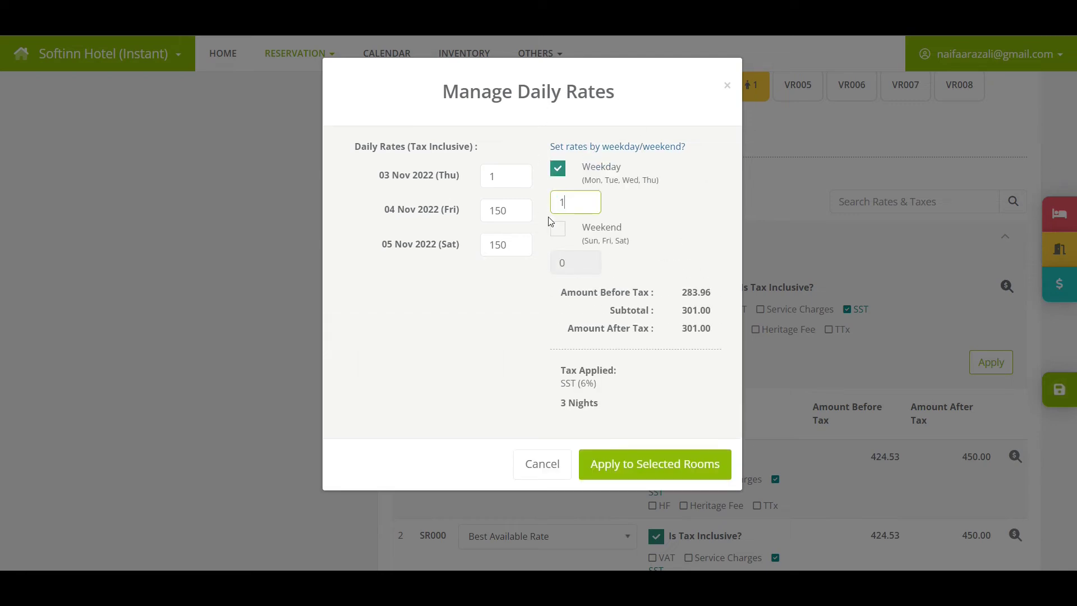
type("00")
left_click(557, 229)
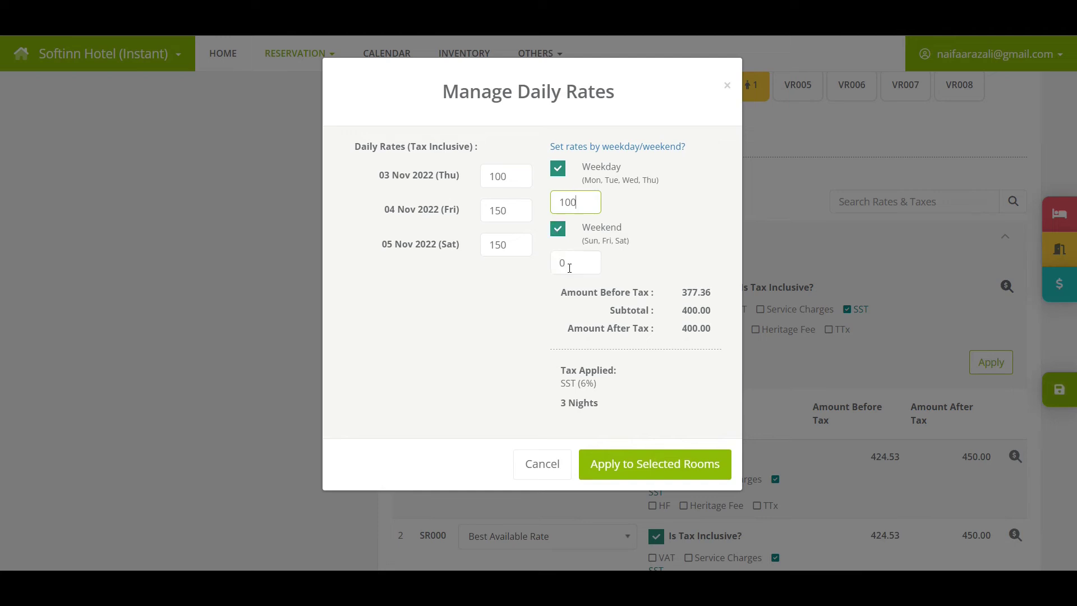
left_click(549, 268)
type("130")
left_click(654, 459)
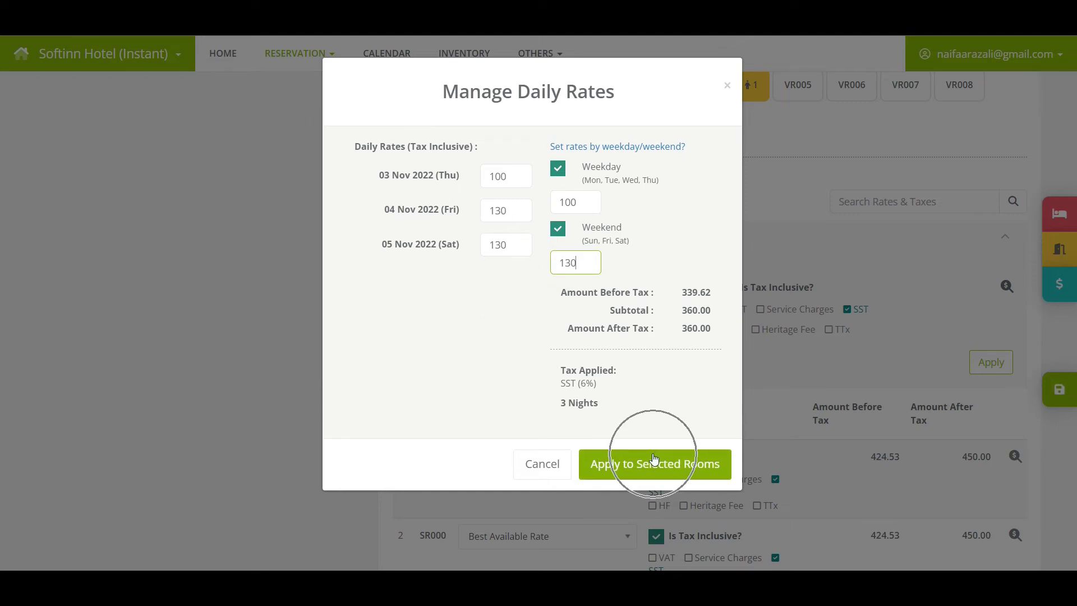
scroll(792, 335, "down", 15)
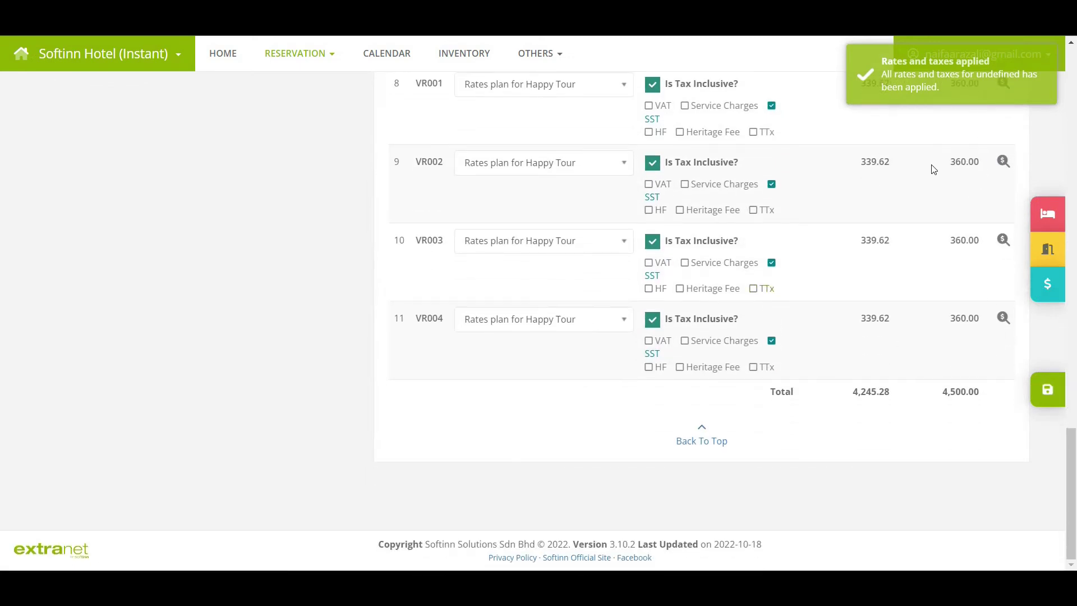
scroll(932, 168, "up", 4)
left_click(953, 336)
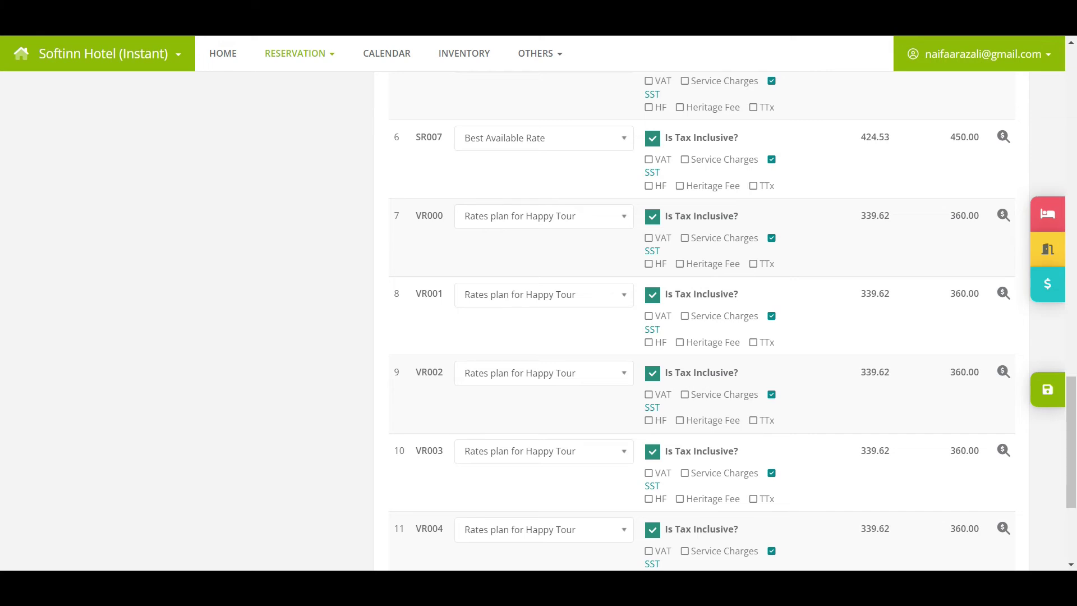
scroll(95, 342, "up", 12)
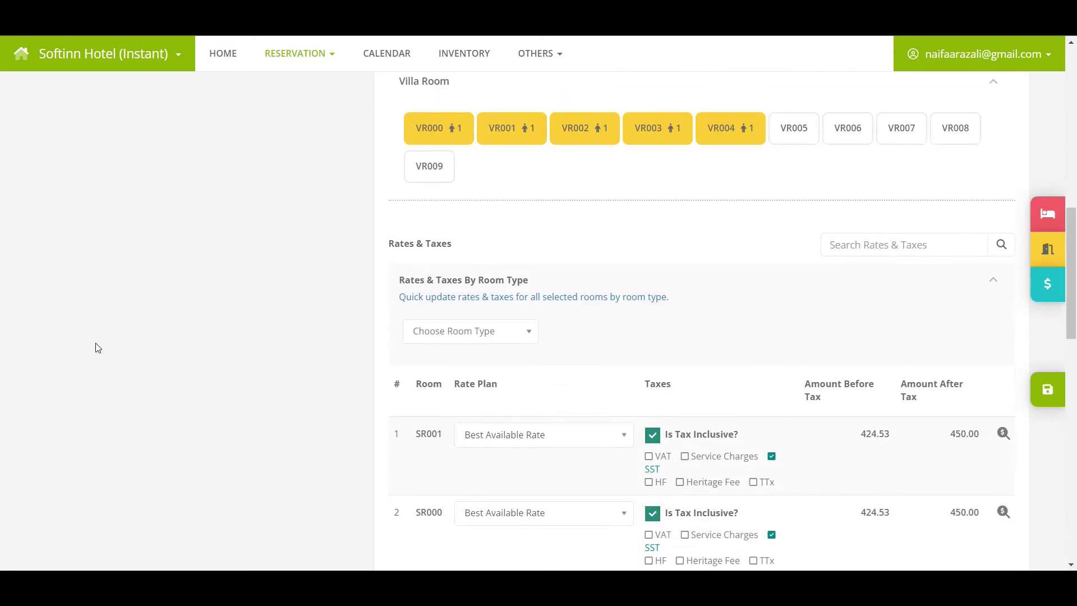
scroll(95, 342, "up", 5)
left_click(92, 272)
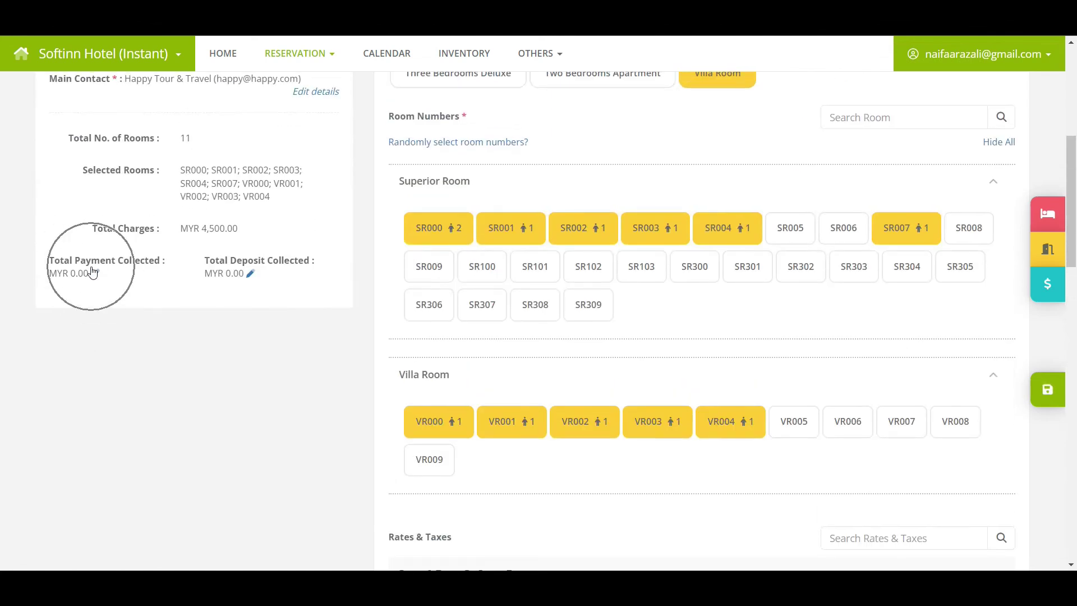
Record the full MYR 4,500.00 payment by Internet Account to CIMB
left_click(94, 273)
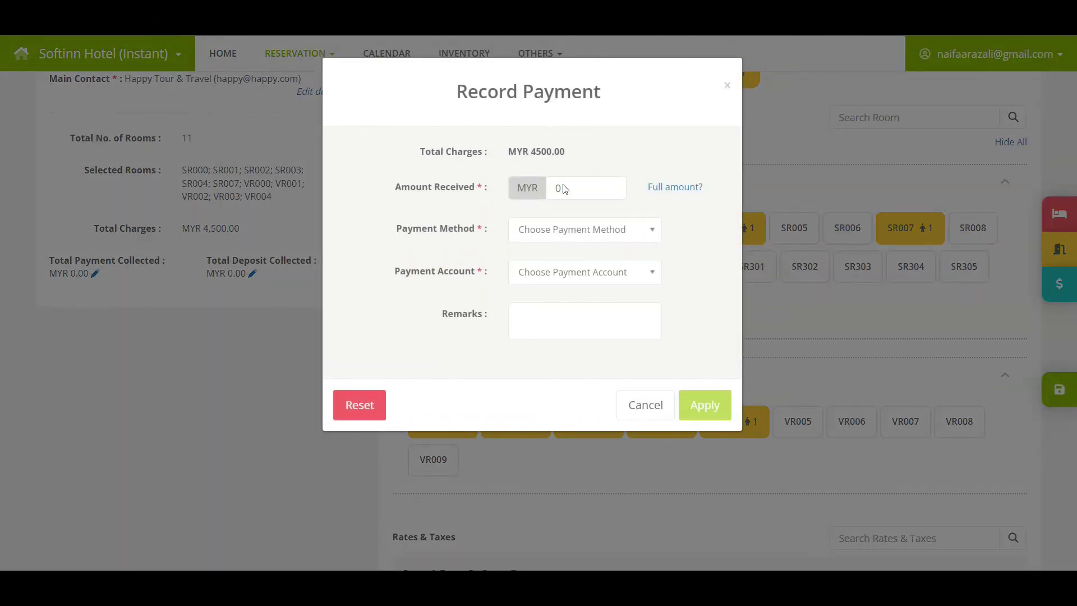
left_click(661, 187)
left_click(583, 229)
left_click(546, 365)
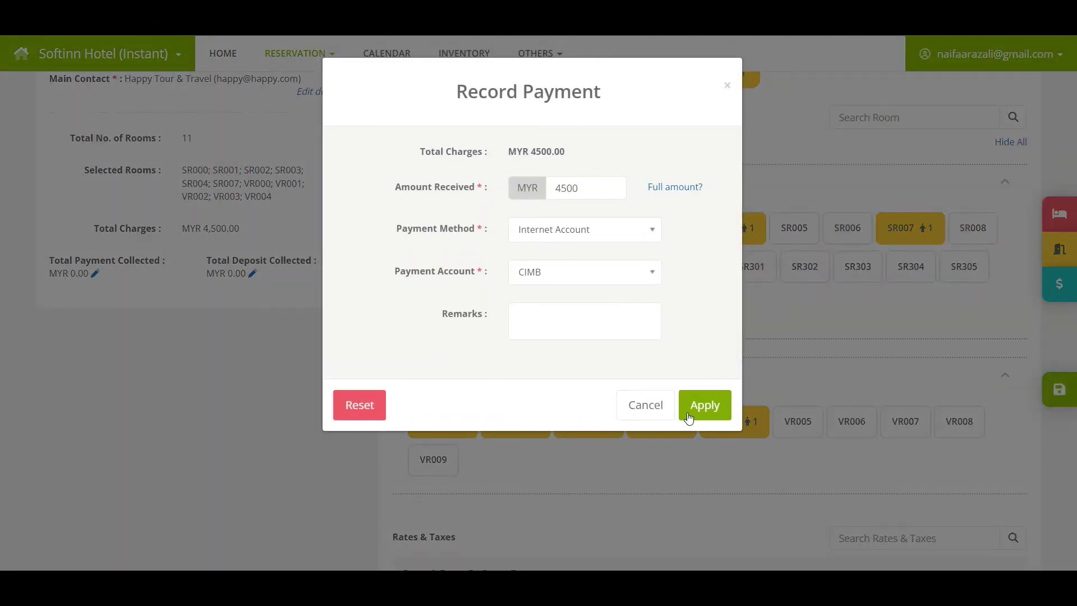
left_click(704, 405)
Discard the Cash on Hand security deposit entry, then save and confirm the new reservation
left_click(251, 274)
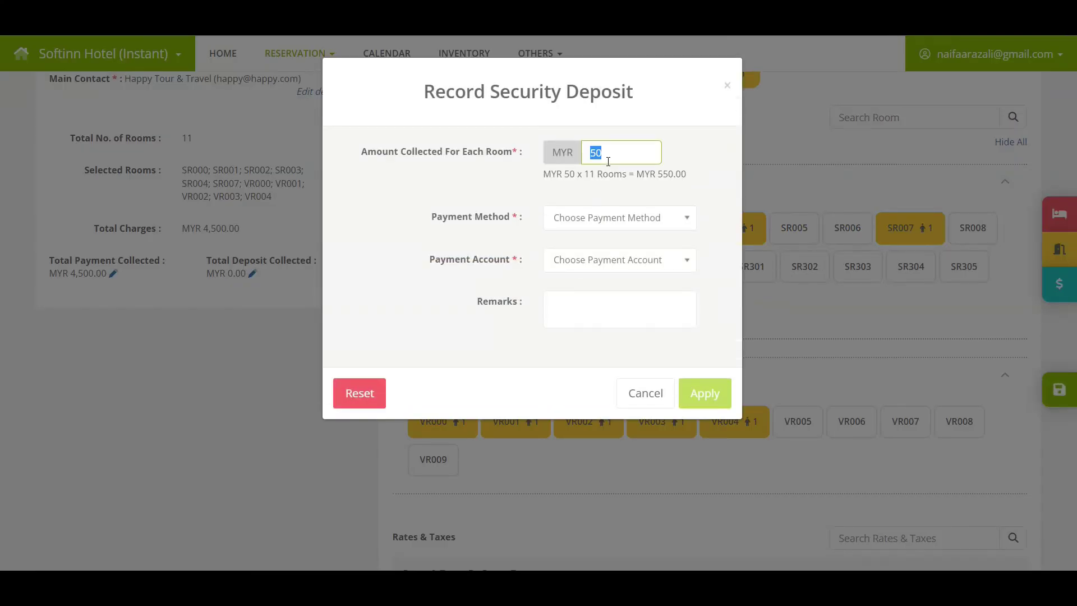
left_click(600, 223)
left_click(586, 268)
left_click(586, 259)
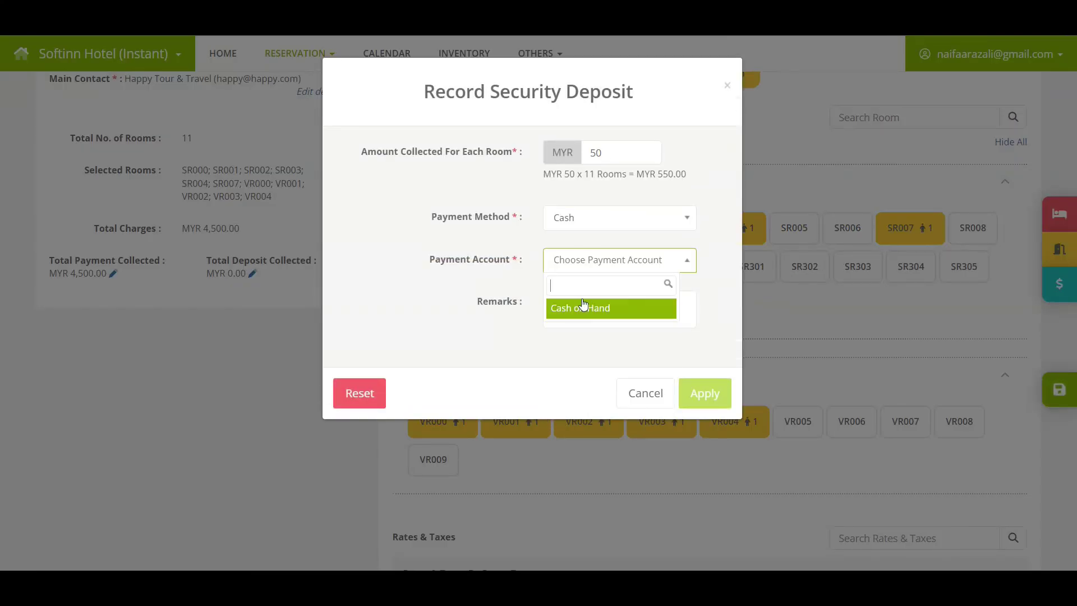
left_click(582, 305)
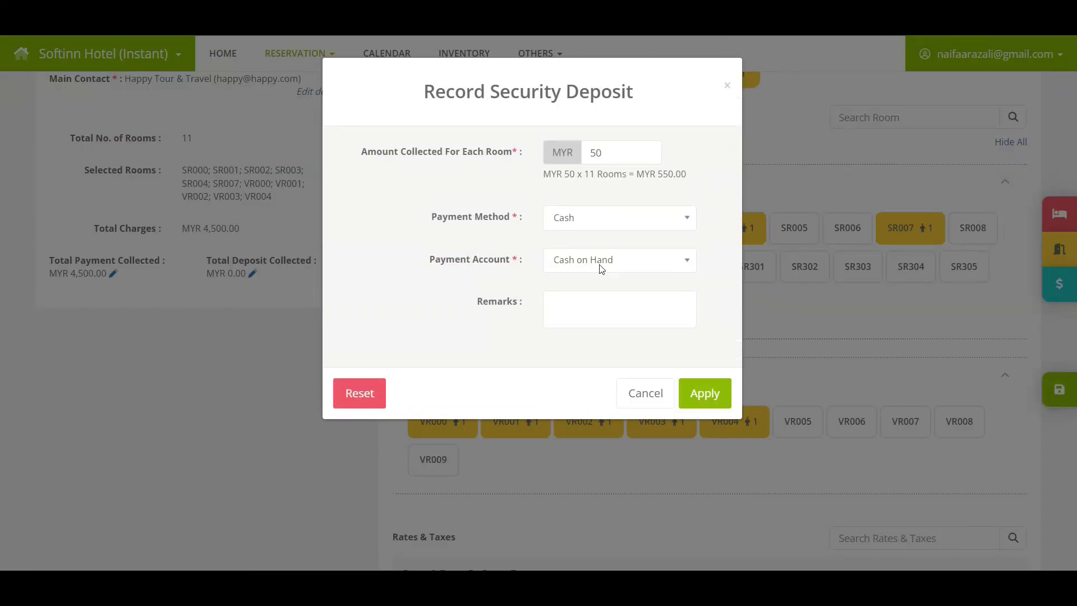
left_click(368, 392)
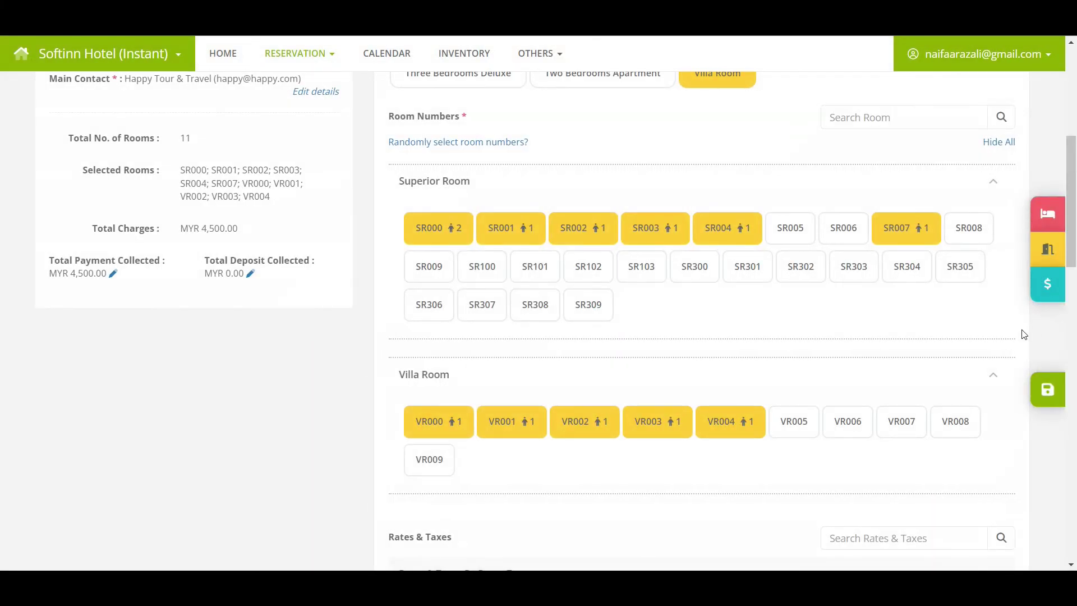
left_click(1038, 402)
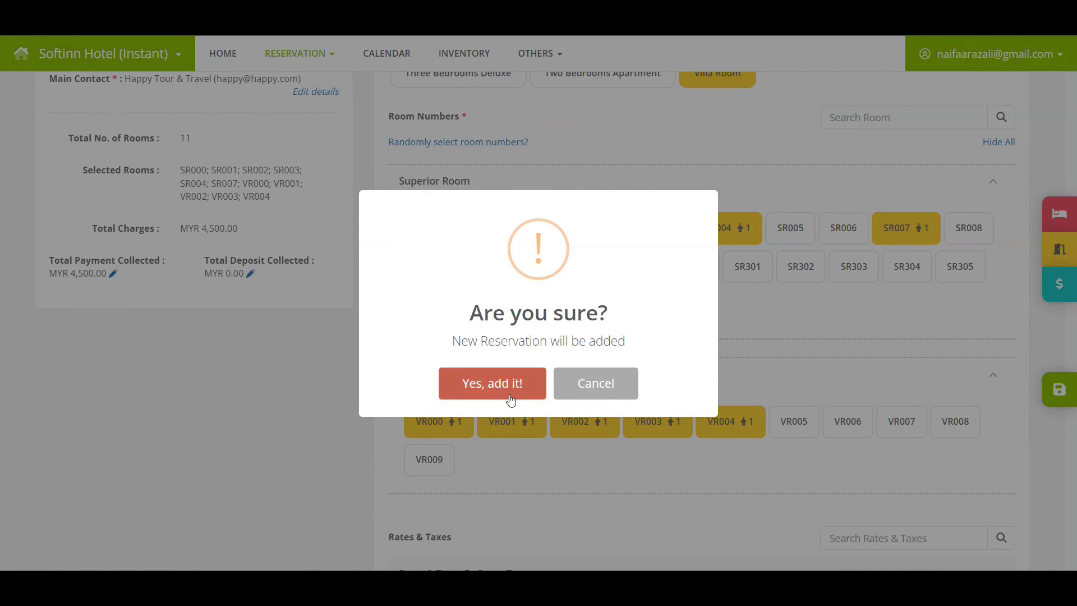
left_click(509, 393)
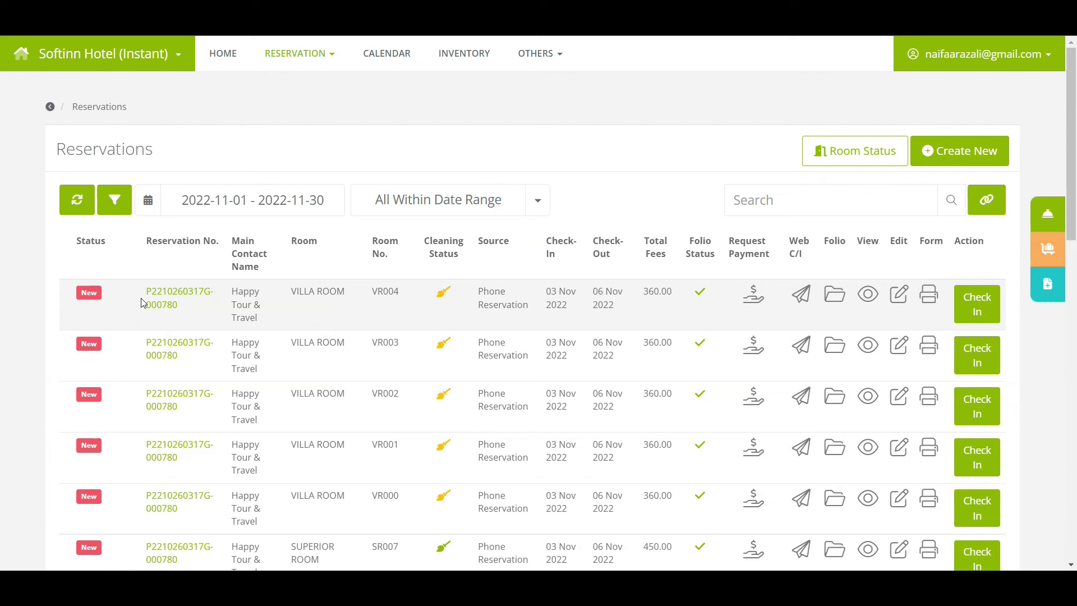
Scroll the Reservations list to the six Superior rooms at 450.00 each, marked New
scroll(185, 312, "down", 3)
scroll(171, 351, "down", 4)
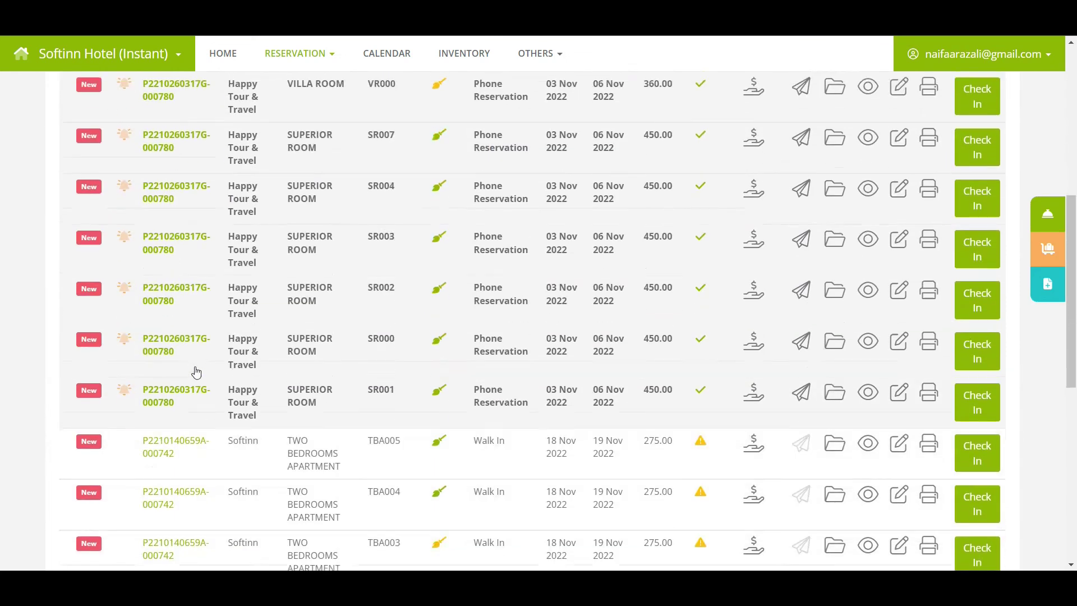